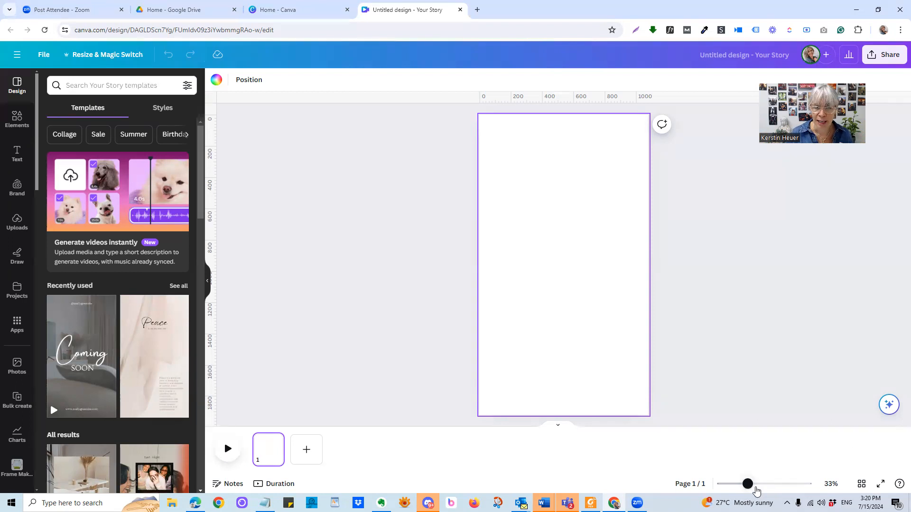
Step: Browse the available Your Story templates for the blank page
{"action": "left_click", "coordinate": [756, 487]}
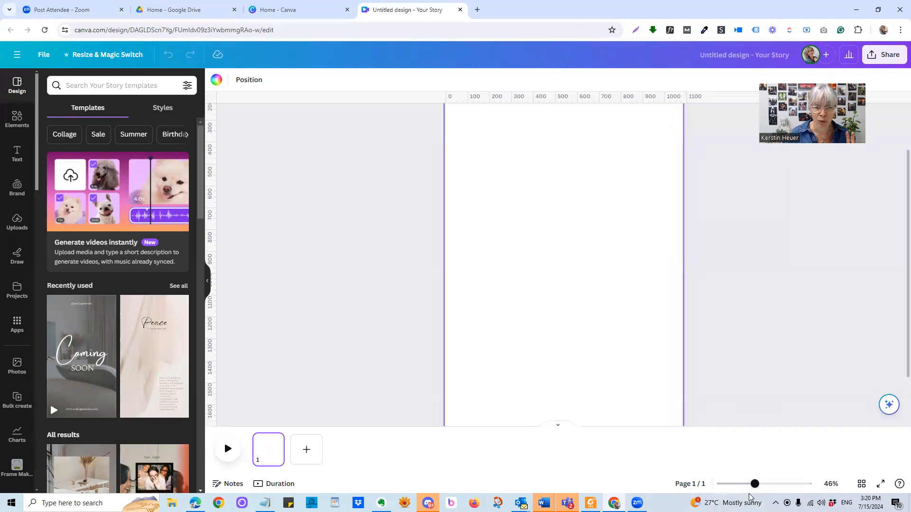
{"action": "left_click_drag", "start_coordinate": [758, 487], "coordinate": [752, 485]}
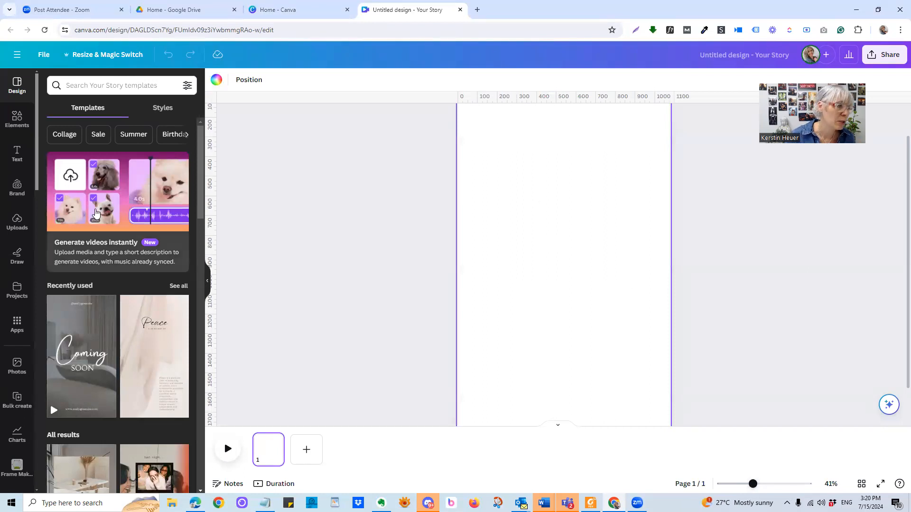
{"action": "scroll", "coordinate": [474, 229], "scroll_direction": "up", "scroll_amount": 1}
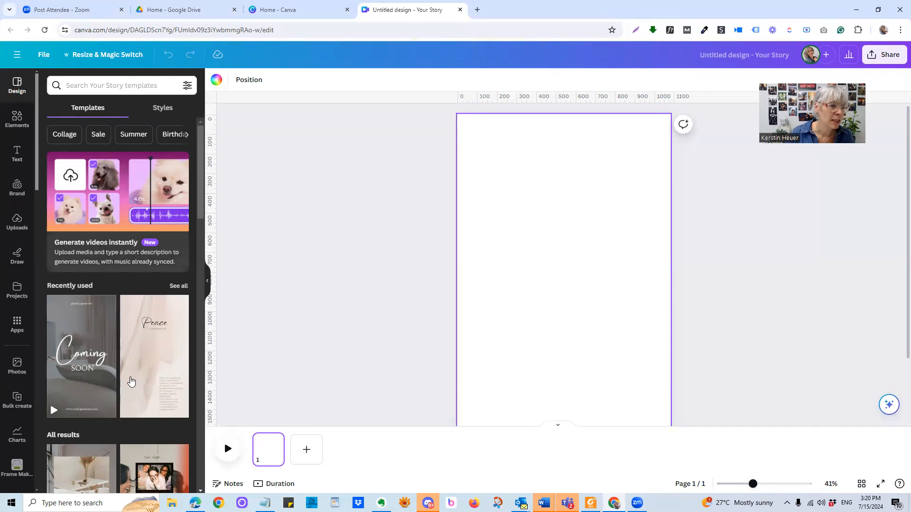
{"action": "scroll", "coordinate": [106, 386], "scroll_direction": "down", "scroll_amount": 3}
{"action": "scroll", "coordinate": [107, 386], "scroll_direction": "down", "scroll_amount": 15}
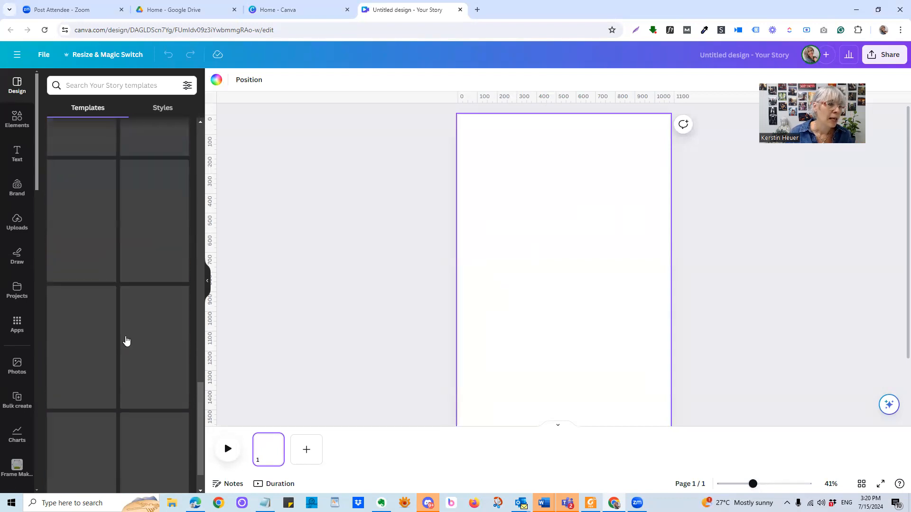
{"action": "scroll", "coordinate": [126, 339], "scroll_direction": "down", "scroll_amount": 3}
{"action": "scroll", "coordinate": [125, 339], "scroll_direction": "up", "scroll_amount": 15}
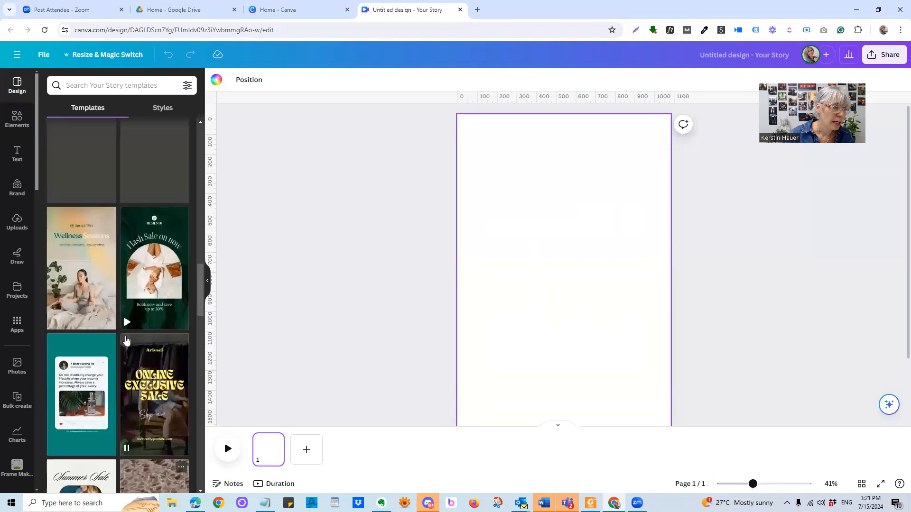
Step: Look through the full set of colour and font combinations in the design styles
{"action": "left_click", "coordinate": [159, 109]}
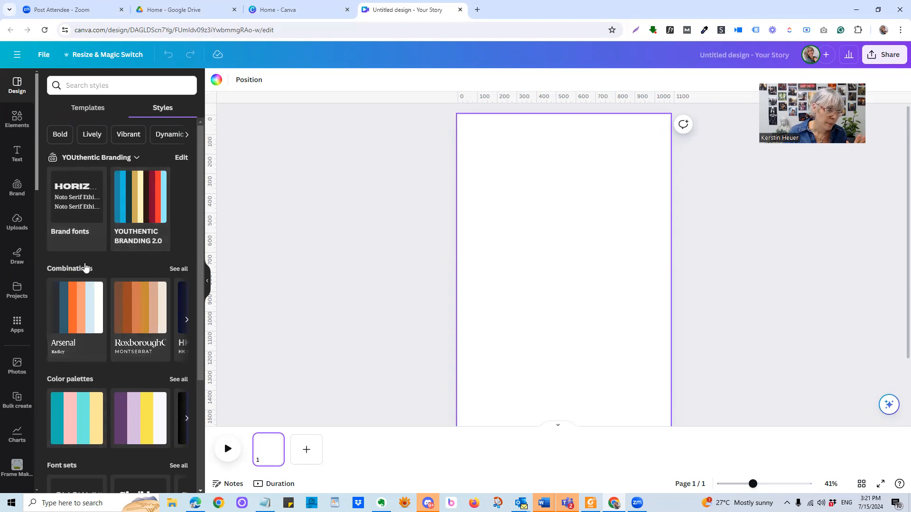
{"action": "left_click", "coordinate": [176, 271]}
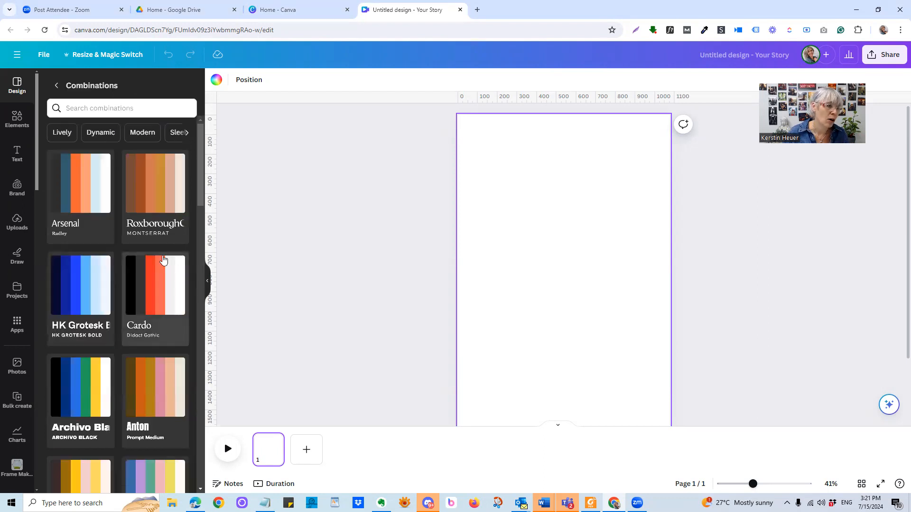
{"action": "scroll", "coordinate": [152, 259], "scroll_direction": "down", "scroll_amount": 4}
{"action": "scroll", "coordinate": [152, 258], "scroll_direction": "down", "scroll_amount": 4}
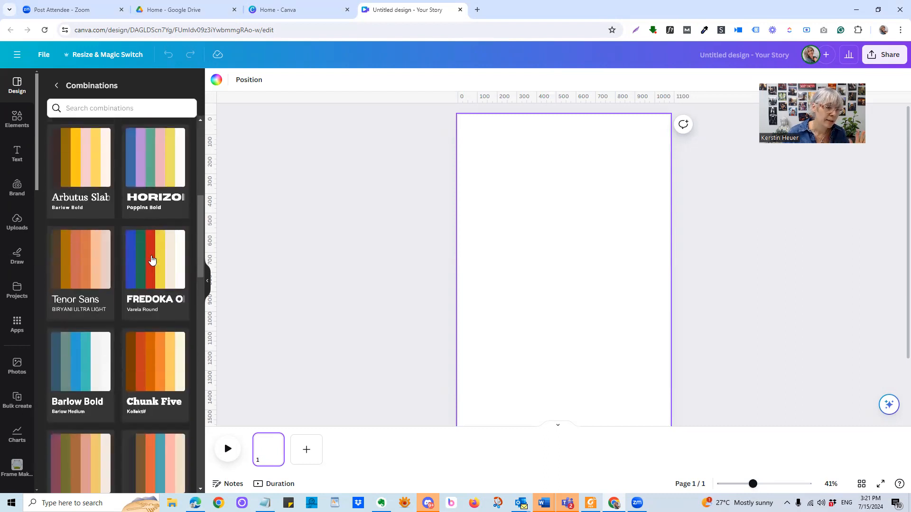
{"action": "scroll", "coordinate": [152, 259], "scroll_direction": "down", "scroll_amount": 8}
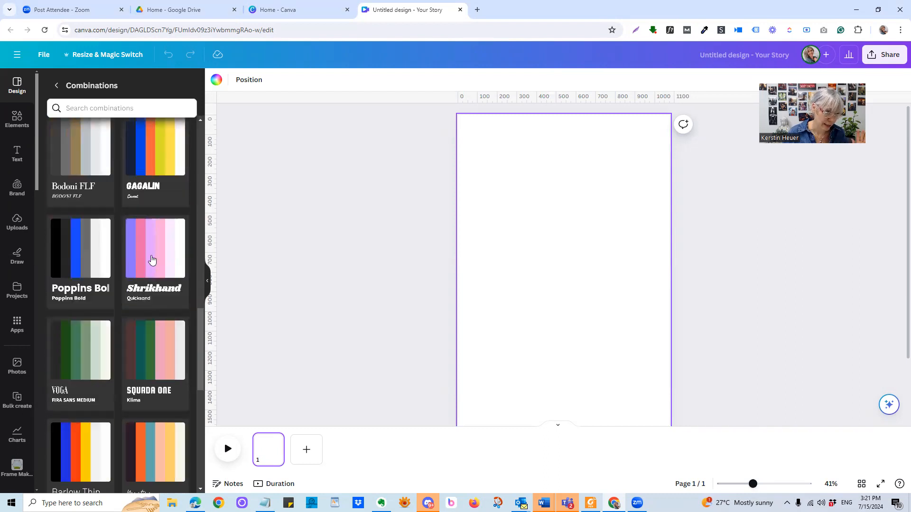
{"action": "scroll", "coordinate": [152, 259], "scroll_direction": "down", "scroll_amount": 7}
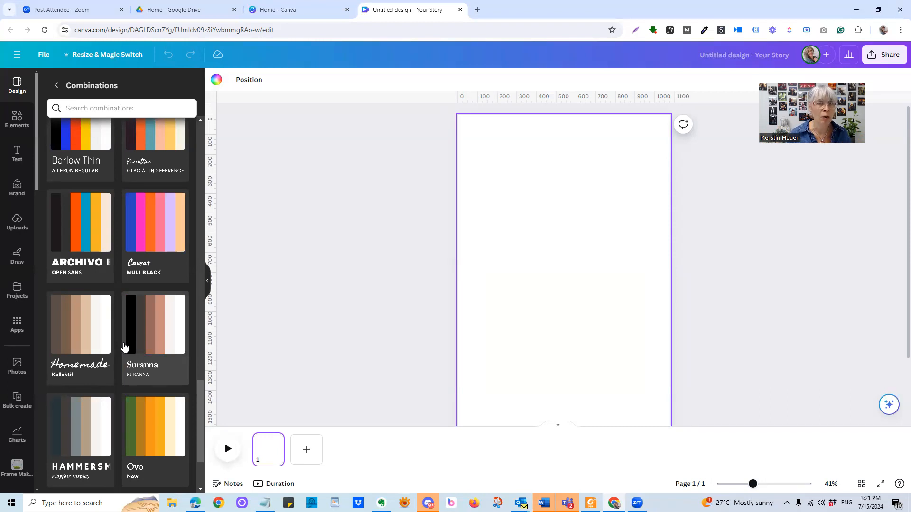
{"action": "scroll", "coordinate": [124, 347], "scroll_direction": "down", "scroll_amount": 5}
{"action": "scroll", "coordinate": [124, 347], "scroll_direction": "up", "scroll_amount": 10}
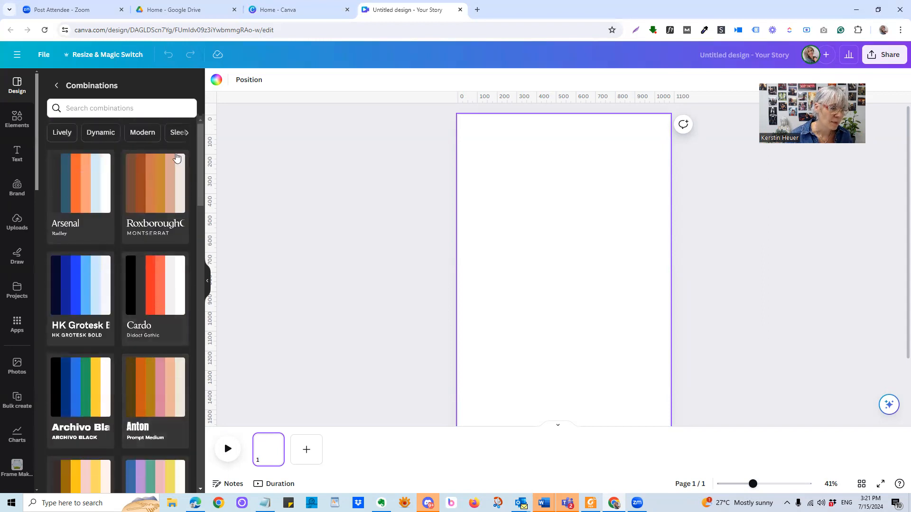
Step: Apply the Arsenal and Radley colour and font combination to the blank page
{"action": "left_click", "coordinate": [82, 200]}
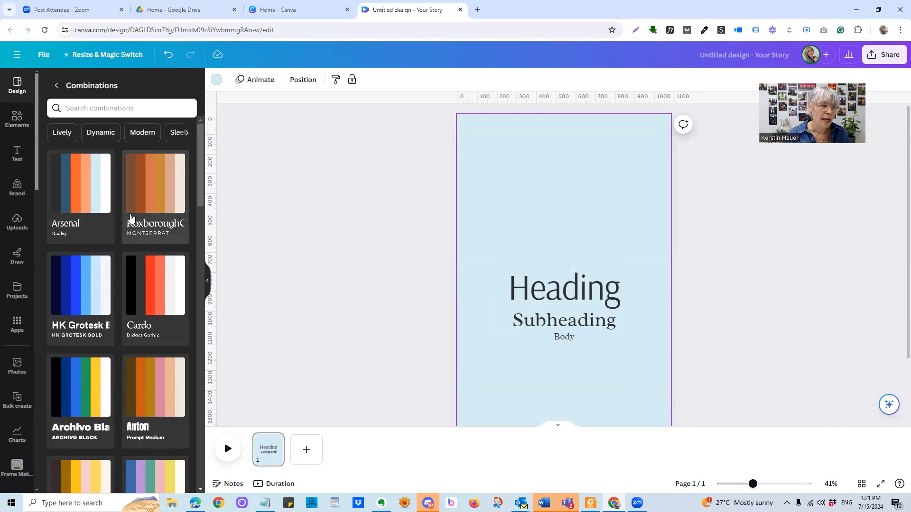
{"action": "scroll", "coordinate": [621, 274], "scroll_direction": "down", "scroll_amount": 2}
{"action": "scroll", "coordinate": [622, 275], "scroll_direction": "up", "scroll_amount": 2}
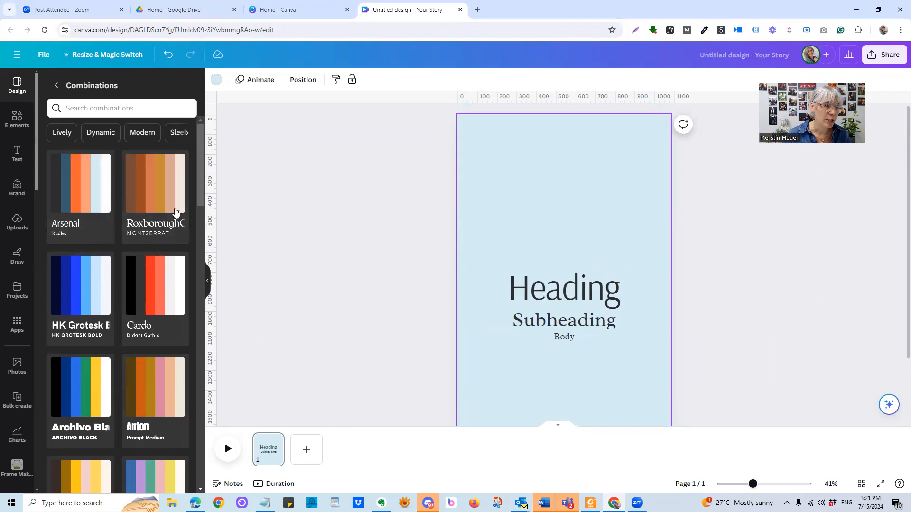
Step: Shuffle the colours of the Arsenal combination on the first page until the background is dark charcoal with white text
{"action": "left_click", "coordinate": [83, 189]}
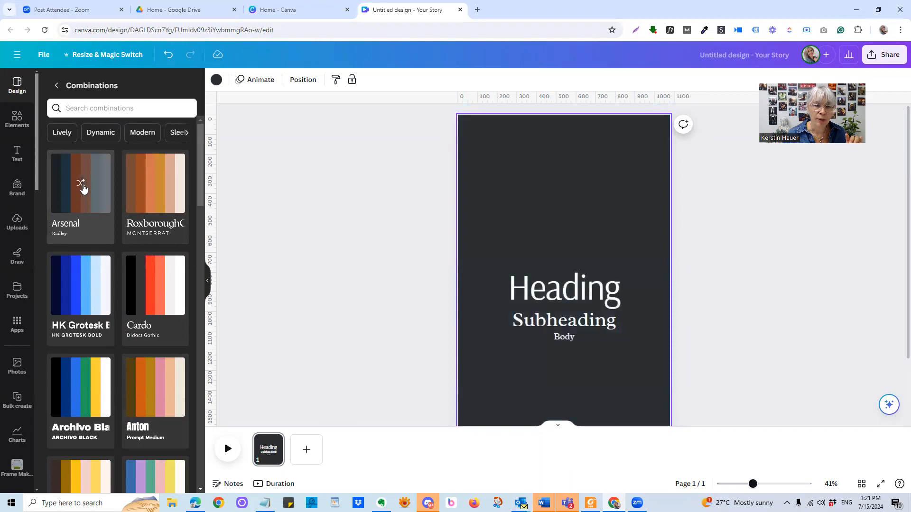
{"action": "left_click", "coordinate": [83, 189]}
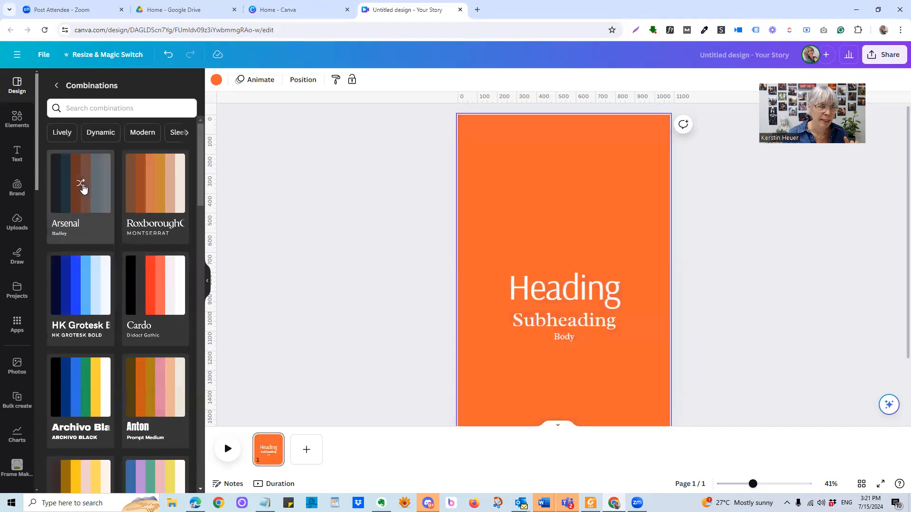
{"action": "left_click", "coordinate": [83, 188]}
{"action": "left_click", "coordinate": [83, 188]}
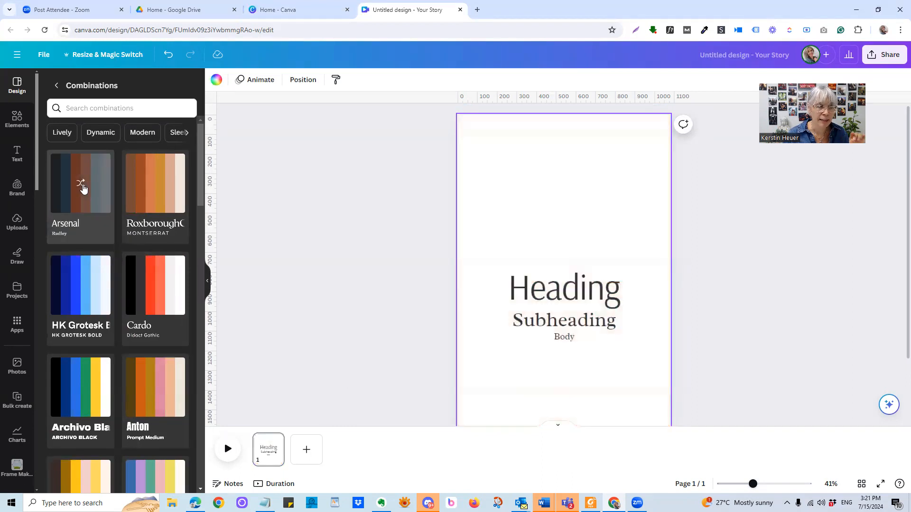
{"action": "left_click", "coordinate": [83, 188]}
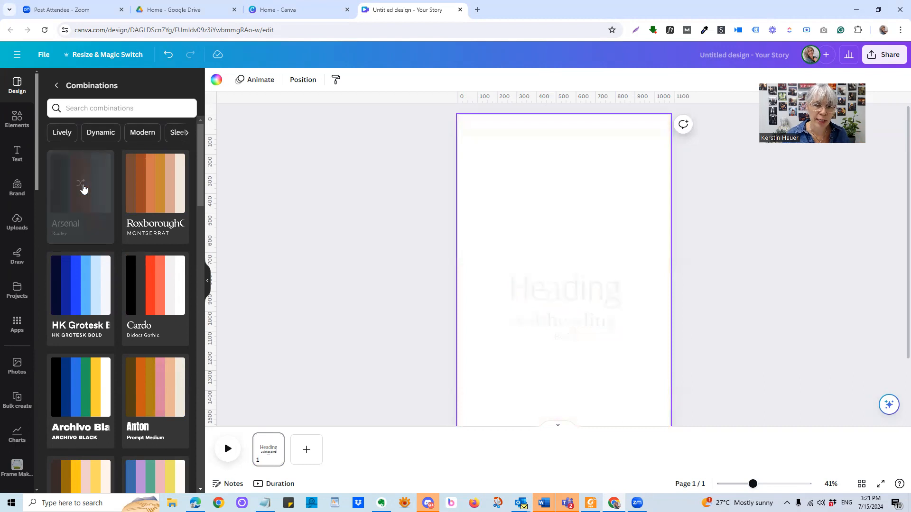
{"action": "left_click", "coordinate": [83, 189]}
{"action": "left_click", "coordinate": [83, 189]}
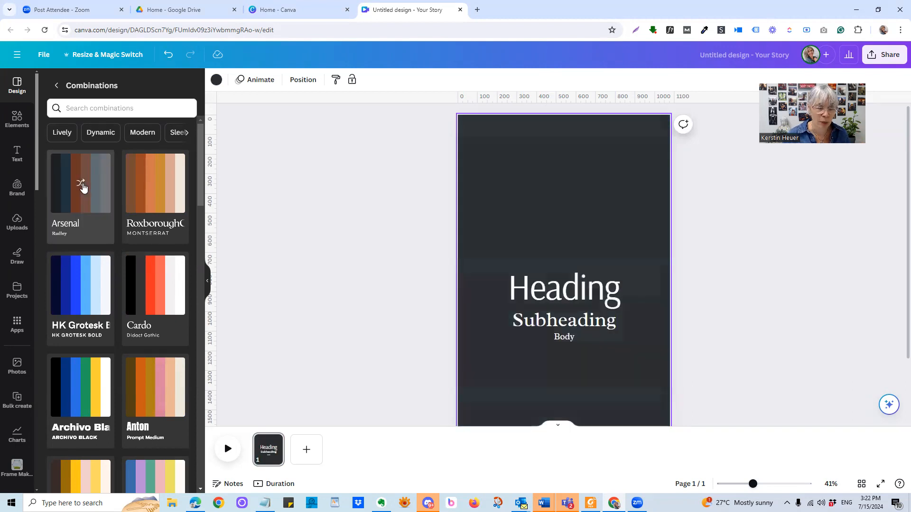
Step: Add a second page and apply the "5th Annual Giving Gala" page of the Charity Gala template to it
{"action": "left_click", "coordinate": [303, 454]}
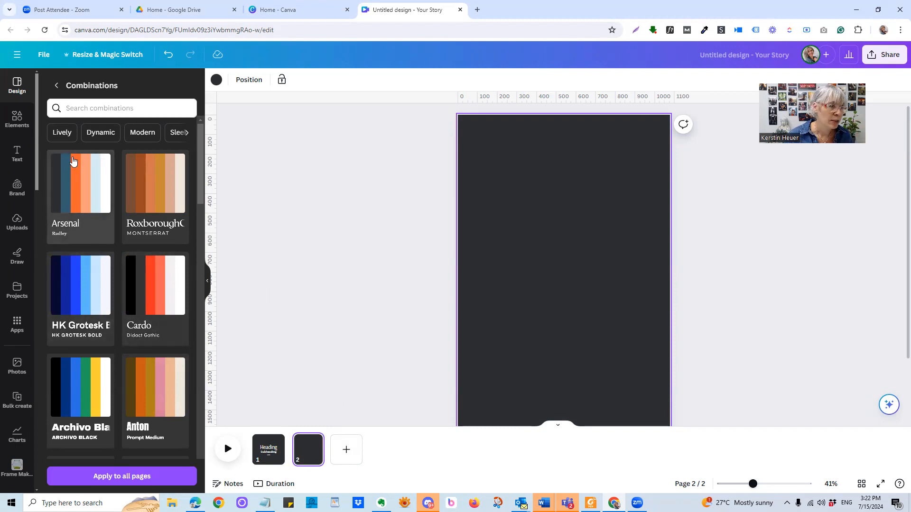
{"action": "left_click", "coordinate": [56, 85]}
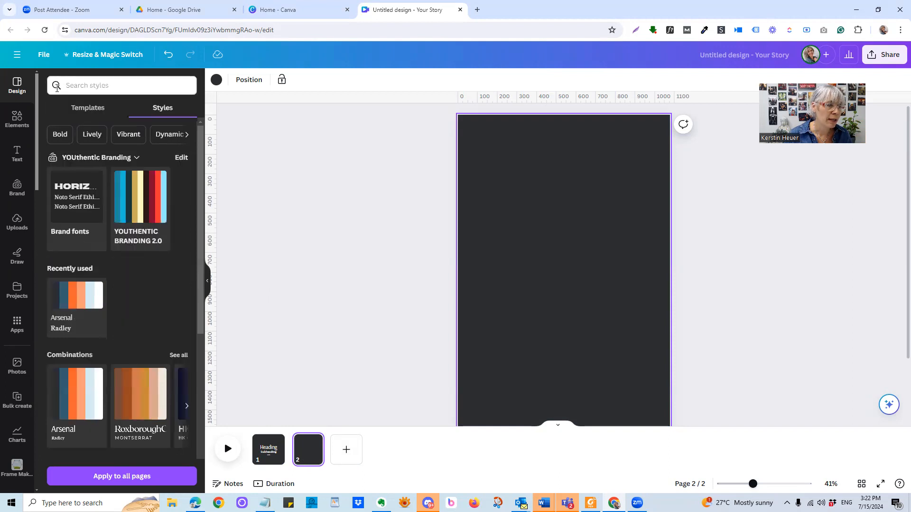
{"action": "left_click", "coordinate": [83, 109]}
{"action": "scroll", "coordinate": [90, 314], "scroll_direction": "down", "scroll_amount": 10}
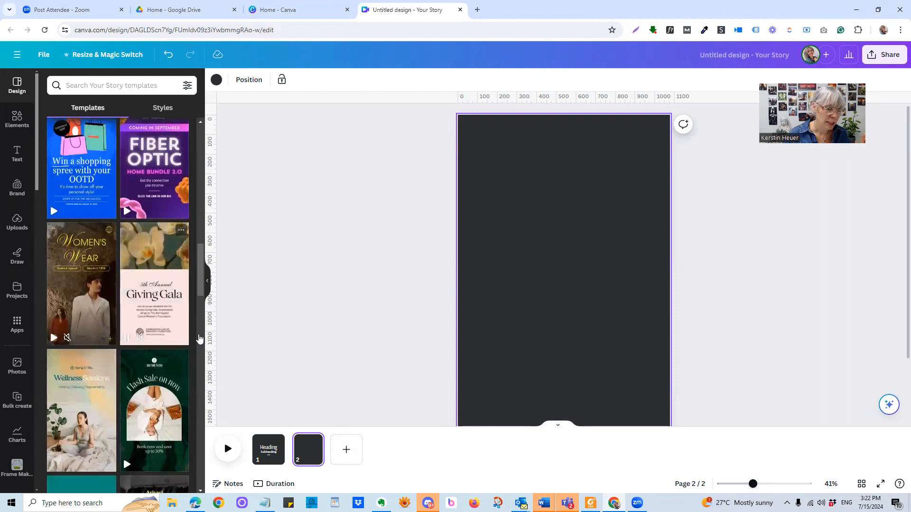
{"action": "left_click", "coordinate": [153, 283]}
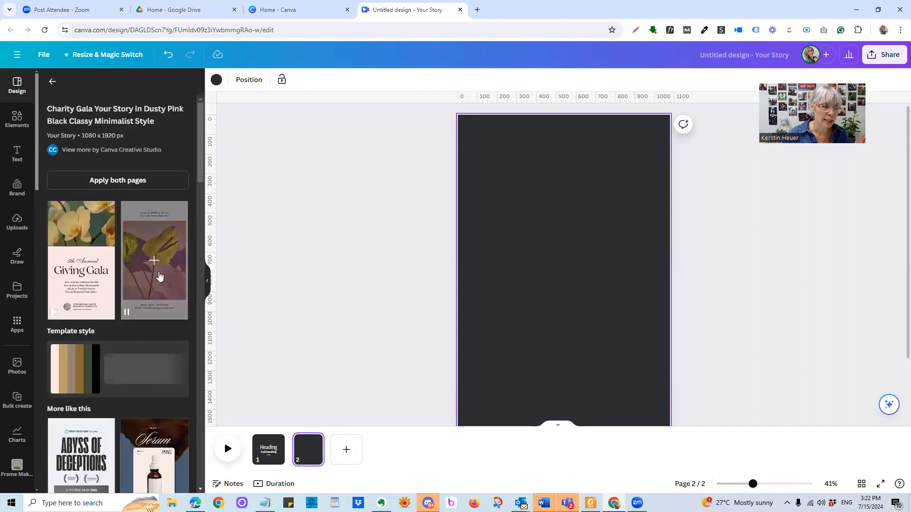
{"action": "left_click", "coordinate": [82, 260]}
{"action": "left_click", "coordinate": [518, 170]}
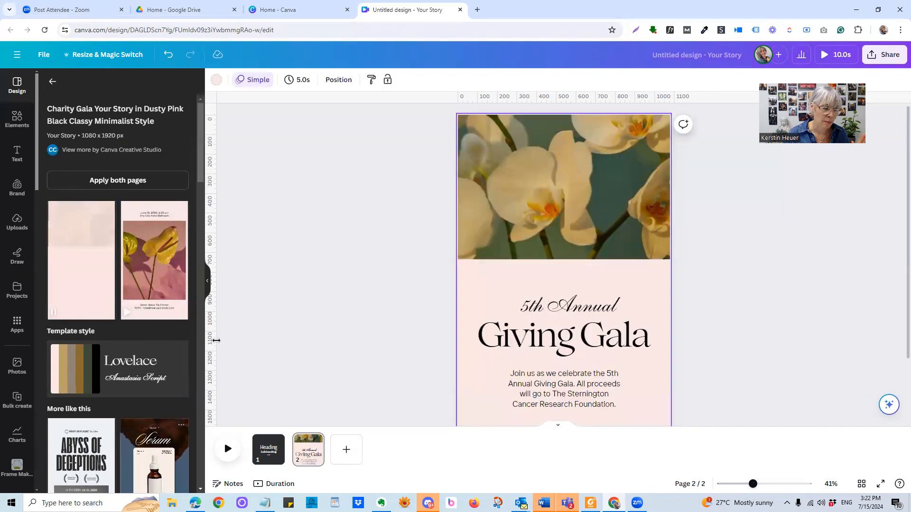
Step: Add a third page and fill it with the burgundy "Your most memorable days await you" Hotel Promo template
{"action": "scroll", "coordinate": [95, 332], "scroll_direction": "down", "scroll_amount": 3}
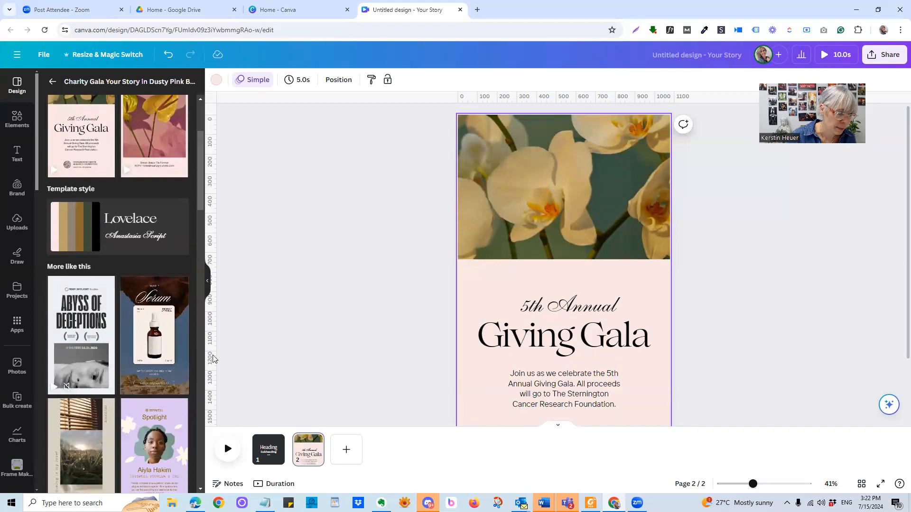
{"action": "scroll", "coordinate": [135, 363], "scroll_direction": "down", "scroll_amount": 3}
{"action": "left_click", "coordinate": [337, 450]}
{"action": "scroll", "coordinate": [132, 405], "scroll_direction": "down", "scroll_amount": 8}
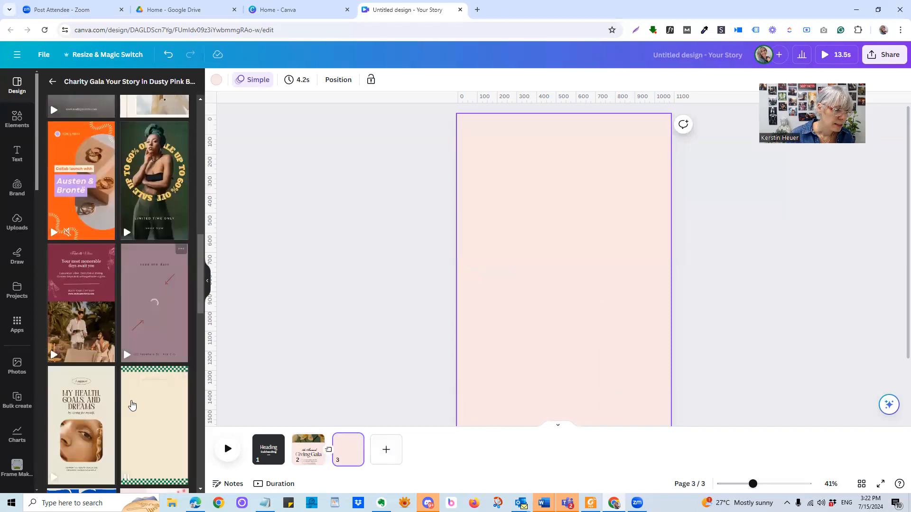
{"action": "left_click", "coordinate": [89, 336]}
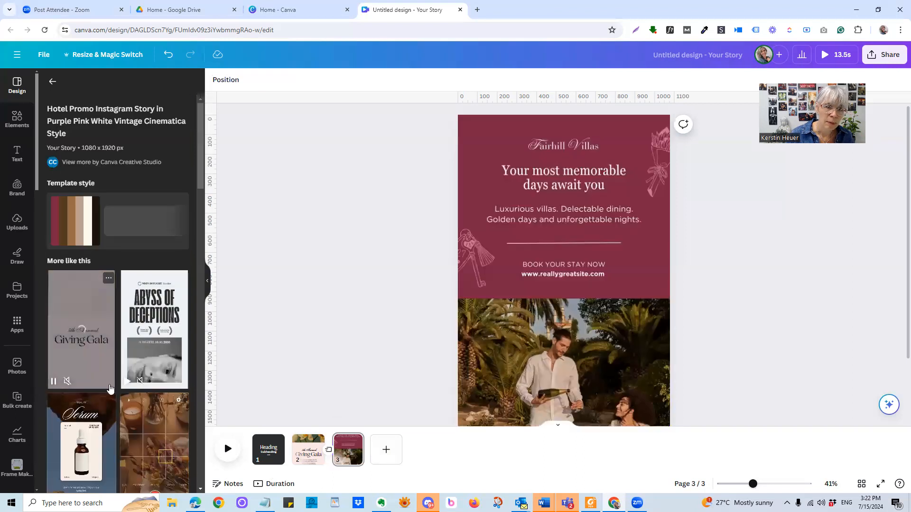
Step: Add a fourth page with the cream "My Health, Goals, and Dreams" self-care template, and return to the main template list
{"action": "scroll", "coordinate": [78, 313], "scroll_direction": "down", "scroll_amount": 4}
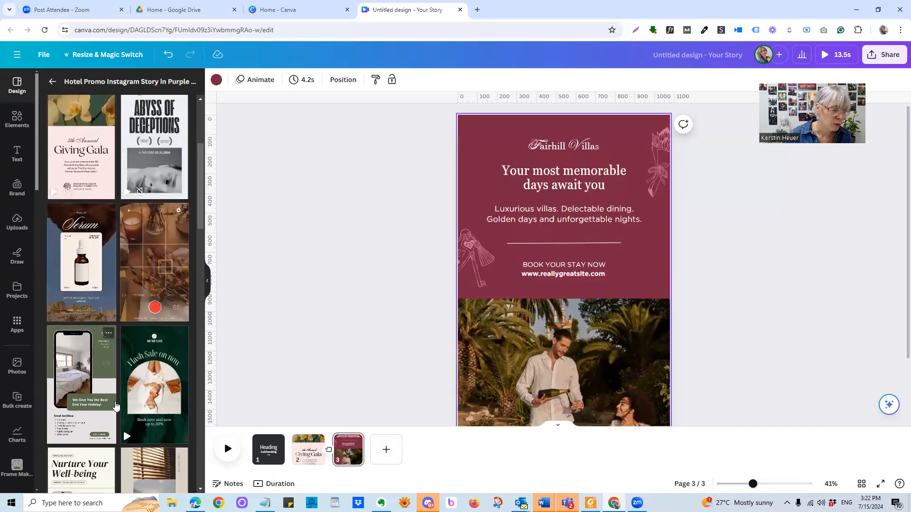
{"action": "scroll", "coordinate": [115, 405], "scroll_direction": "down", "scroll_amount": 6}
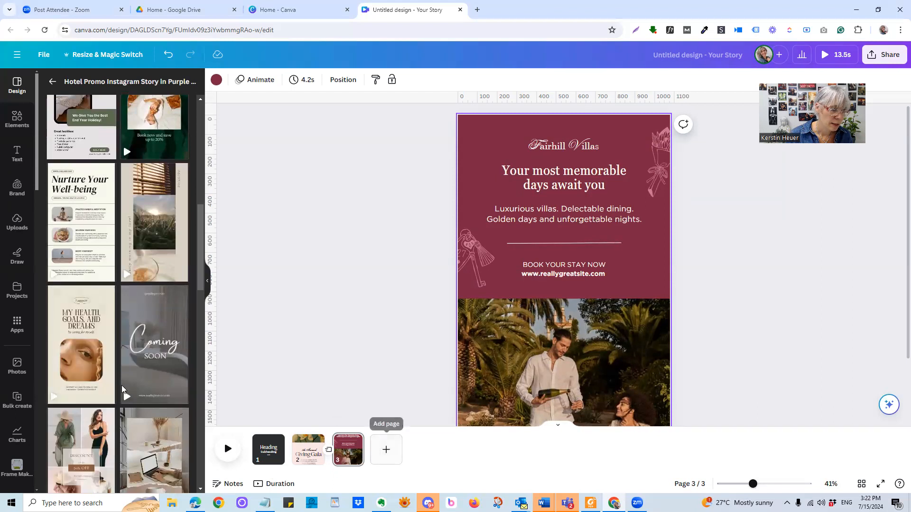
{"action": "left_click", "coordinate": [386, 449]}
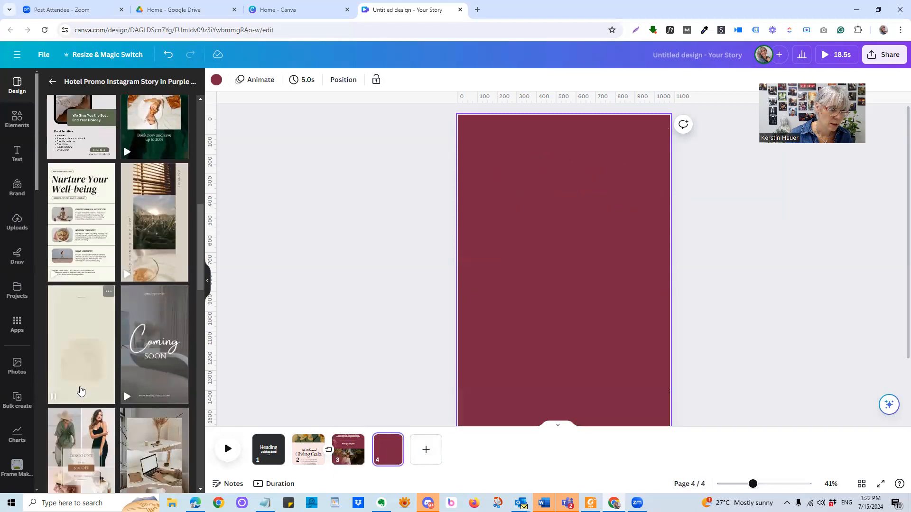
{"action": "scroll", "coordinate": [81, 389], "scroll_direction": "down", "scroll_amount": 4}
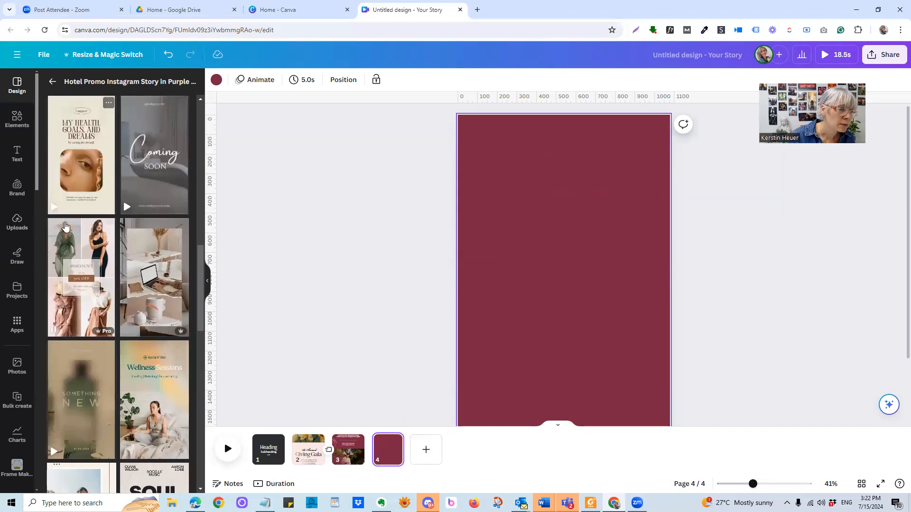
{"action": "scroll", "coordinate": [65, 227], "scroll_direction": "down", "scroll_amount": 8}
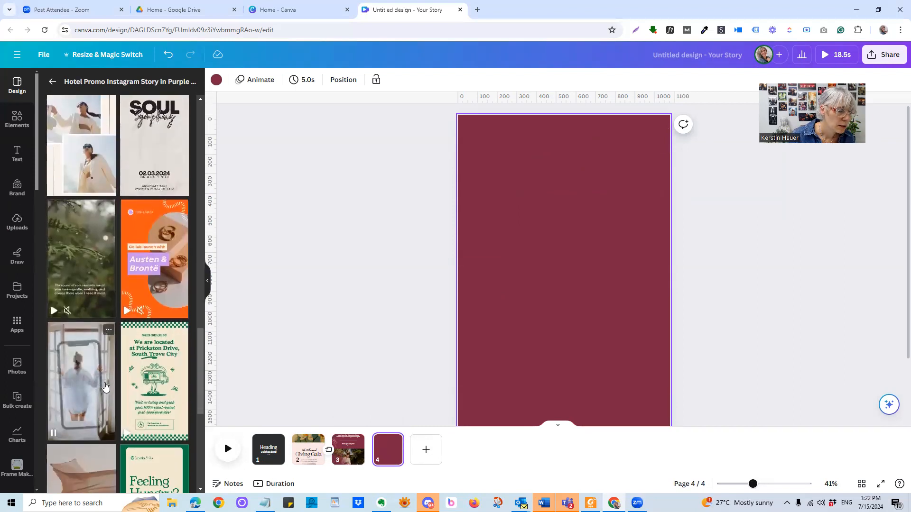
{"action": "scroll", "coordinate": [105, 387], "scroll_direction": "down", "scroll_amount": 4}
{"action": "scroll", "coordinate": [81, 434], "scroll_direction": "down", "scroll_amount": 4}
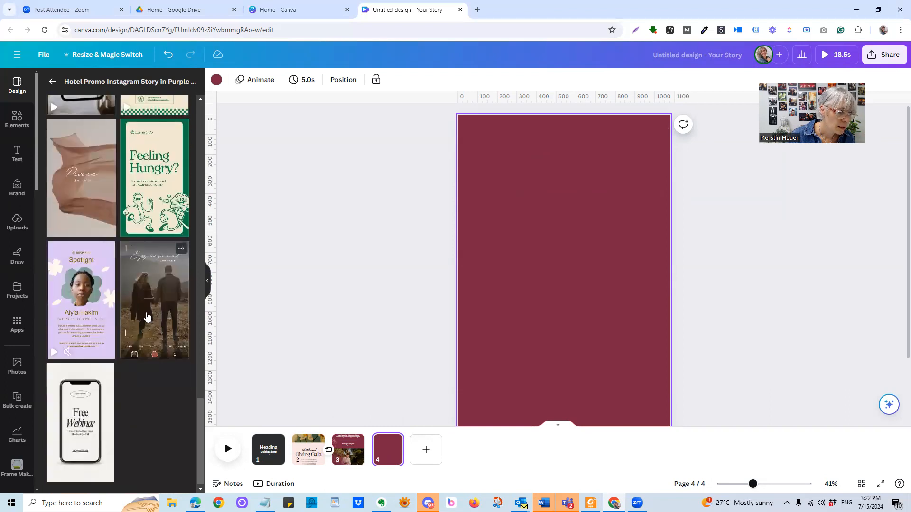
{"action": "scroll", "coordinate": [101, 304], "scroll_direction": "up", "scroll_amount": 15}
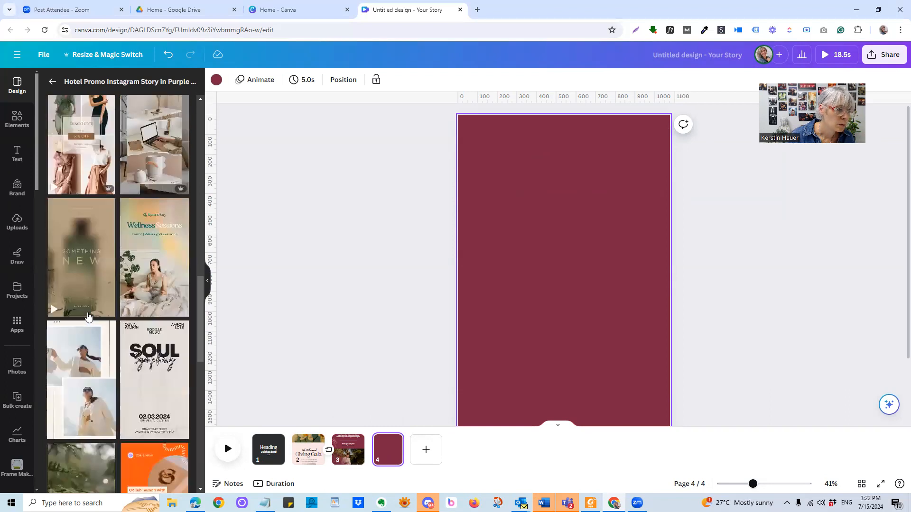
{"action": "left_click", "coordinate": [101, 305]}
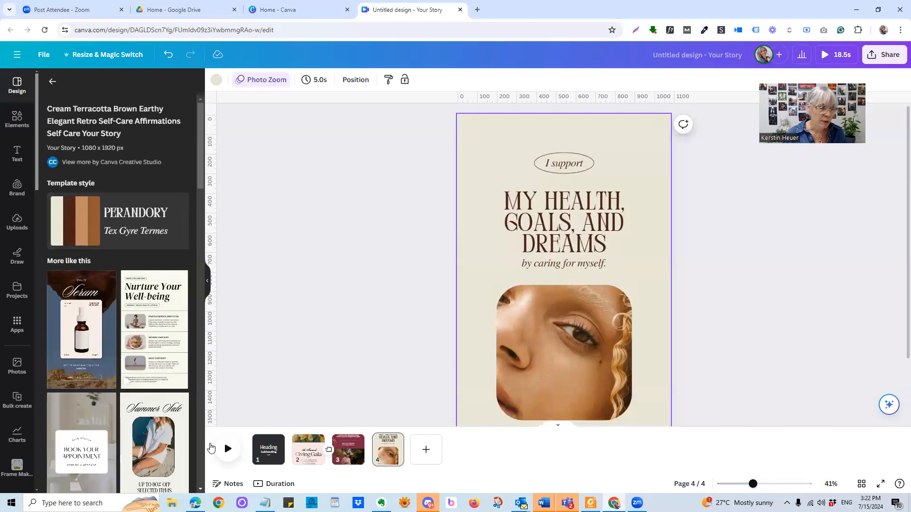
{"action": "left_click", "coordinate": [53, 83]}
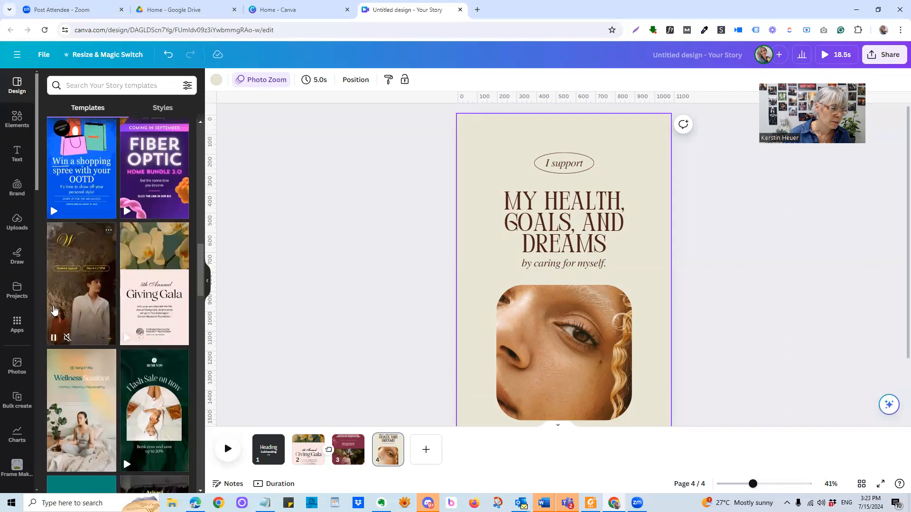
Step: Add a fifth page and fill it with the Neutral Minimal Photo Collage Mood Board Instagram Story template
{"action": "scroll", "coordinate": [53, 310], "scroll_direction": "down", "scroll_amount": 15}
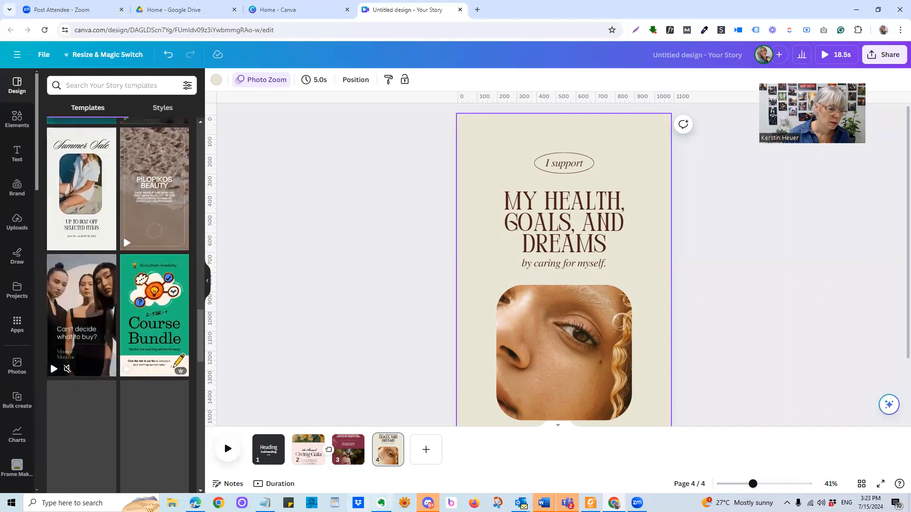
{"action": "left_click", "coordinate": [426, 449]}
{"action": "scroll", "coordinate": [115, 422], "scroll_direction": "down", "scroll_amount": 7}
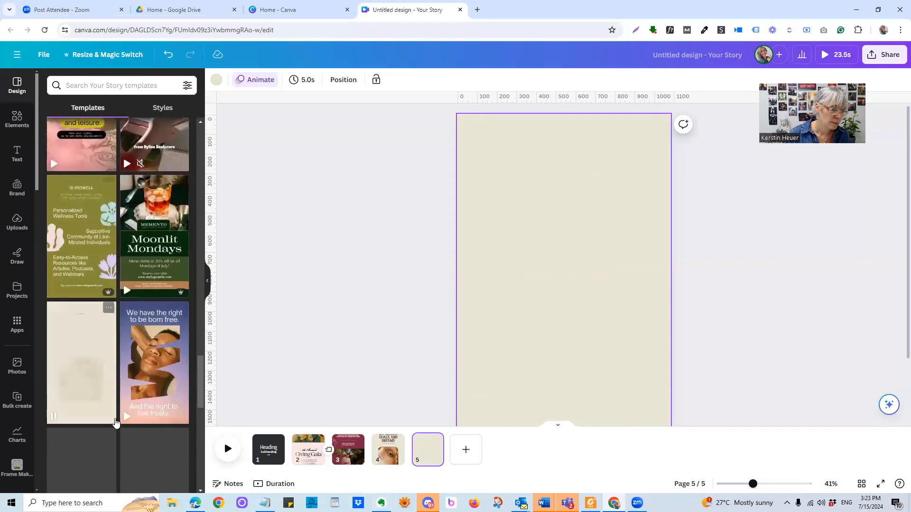
{"action": "scroll", "coordinate": [109, 417], "scroll_direction": "down", "scroll_amount": 3}
{"action": "scroll", "coordinate": [101, 416], "scroll_direction": "down", "scroll_amount": 7}
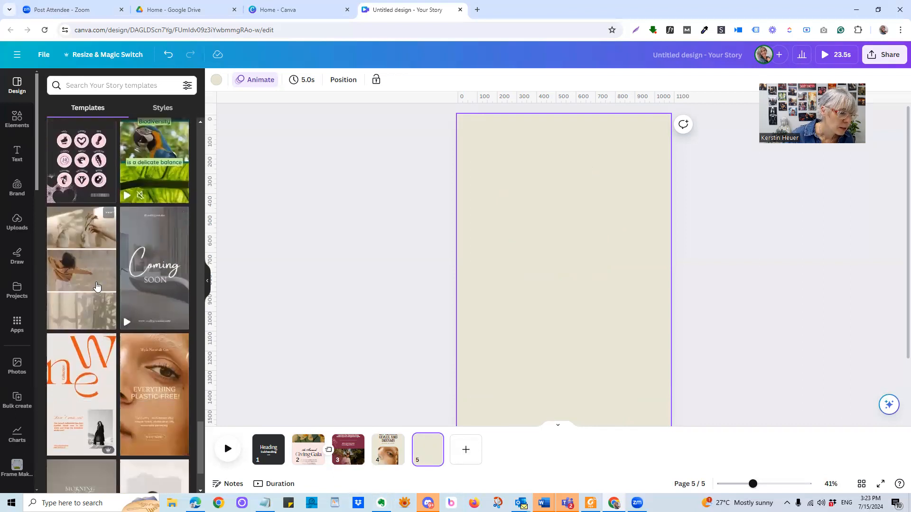
{"action": "left_click", "coordinate": [96, 287]}
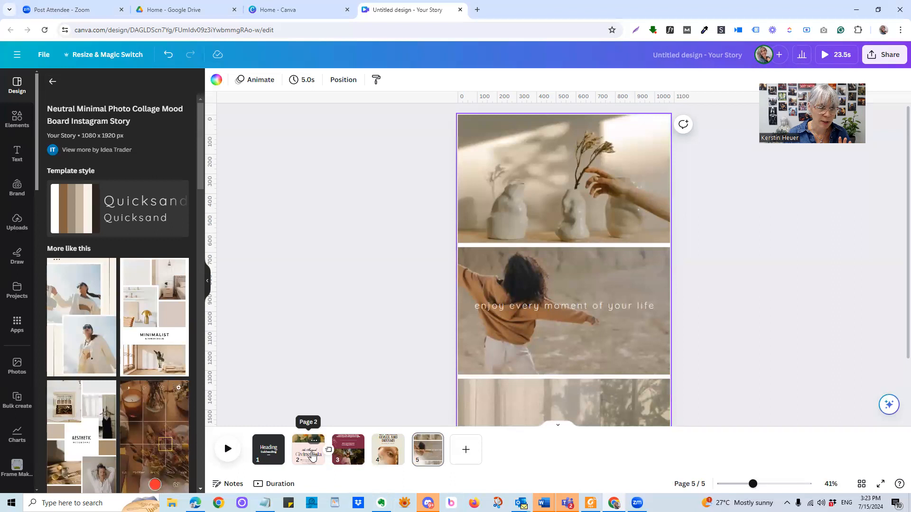
Step: View all pages together in the grid overview, and return to editing the first page
{"action": "left_click", "coordinate": [861, 484]}
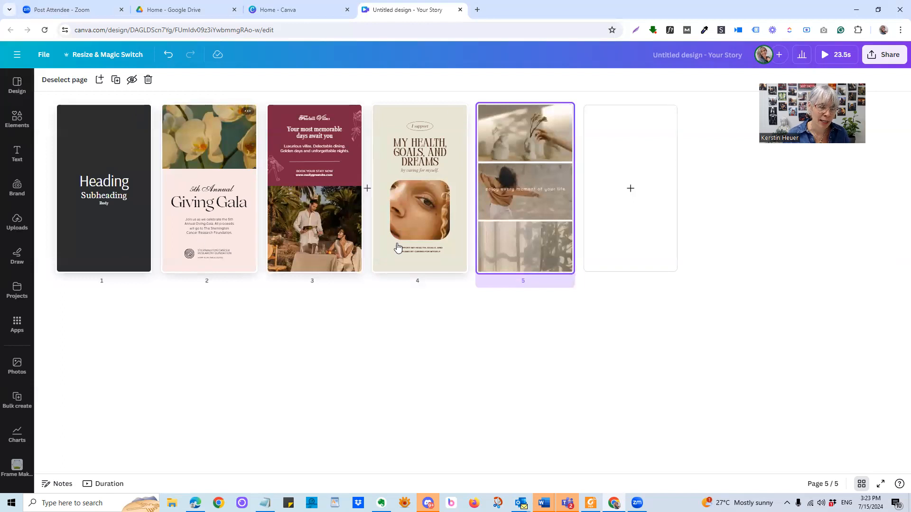
{"action": "left_click", "coordinate": [236, 245]}
{"action": "double_click", "coordinate": [235, 246]}
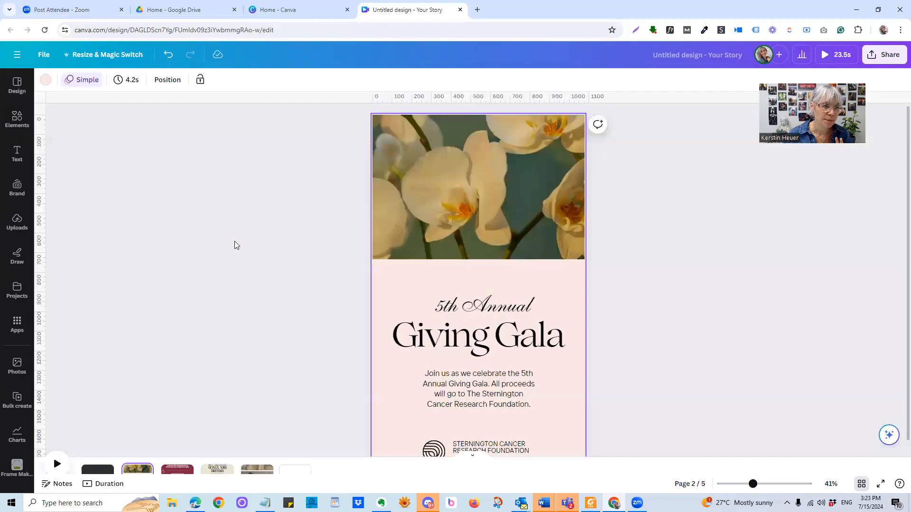
{"action": "left_click", "coordinate": [282, 449]}
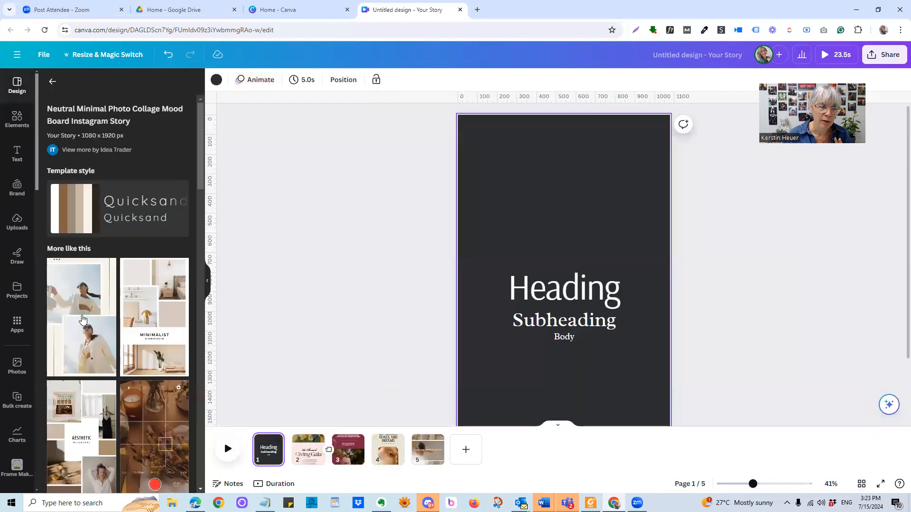
Step: Add a square shape to the first page, place it near the page's upper-left corner and shrink it
{"action": "left_click", "coordinate": [17, 119]}
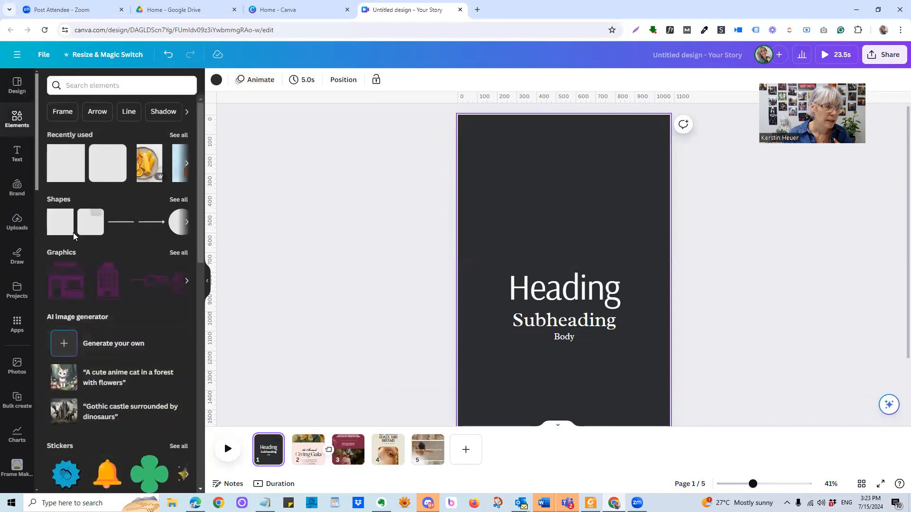
{"action": "left_click", "coordinate": [67, 233]}
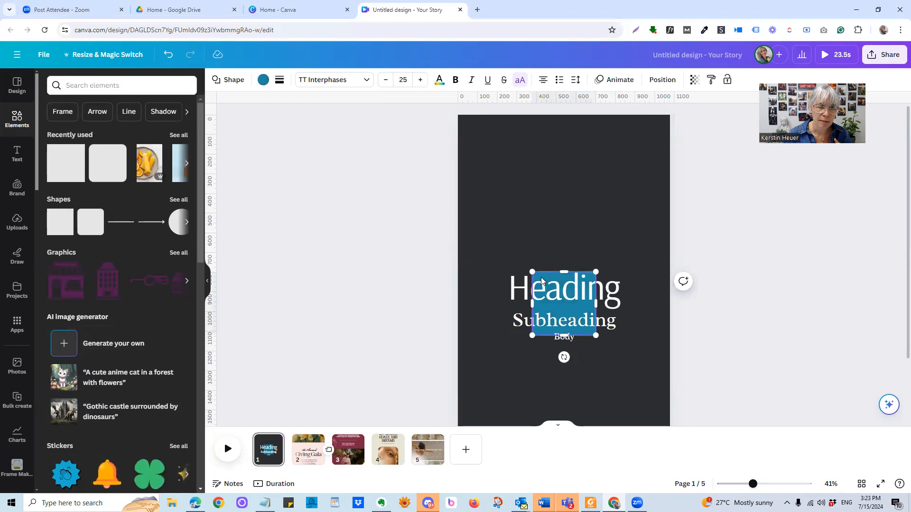
{"action": "left_click_drag", "start_coordinate": [570, 299], "coordinate": [497, 128]}
{"action": "left_click_drag", "start_coordinate": [532, 193], "coordinate": [571, 152]}
Step: Duplicate the small square until a row of five squares runs across the upper part of the page
{"action": "key", "text": "ctrl+d"}
{"action": "key", "text": "ctrl+v"}
{"action": "key", "text": "ctrl+v"}
{"action": "left_click_drag", "start_coordinate": [505, 147], "coordinate": [617, 148]}
{"action": "key", "text": "ctrl+v"}
{"action": "left_click_drag", "start_coordinate": [490, 151], "coordinate": [660, 149]}
Step: Select all five squares and scale the row down to fit within the page width
{"action": "left_click", "coordinate": [497, 152], "text": "shift"}
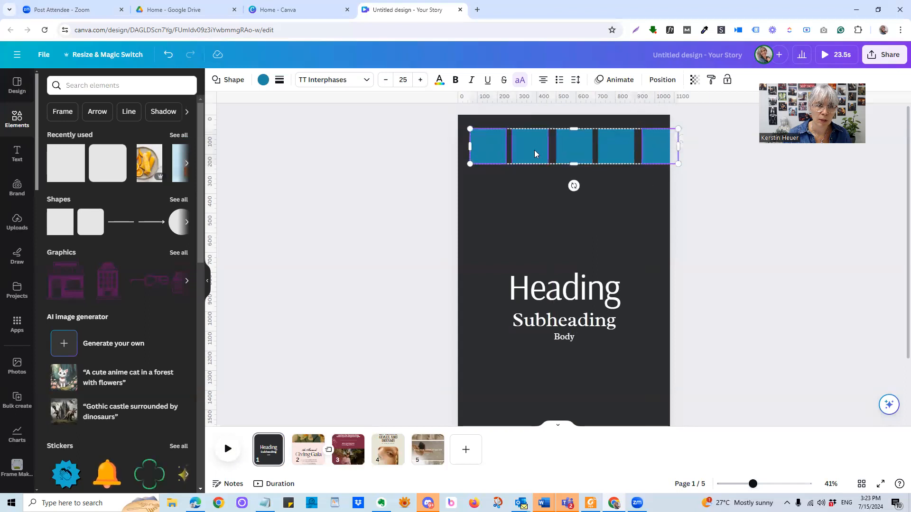
{"action": "left_click", "coordinate": [612, 152], "text": "shift"}
{"action": "left_click", "coordinate": [656, 148], "text": "shift"}
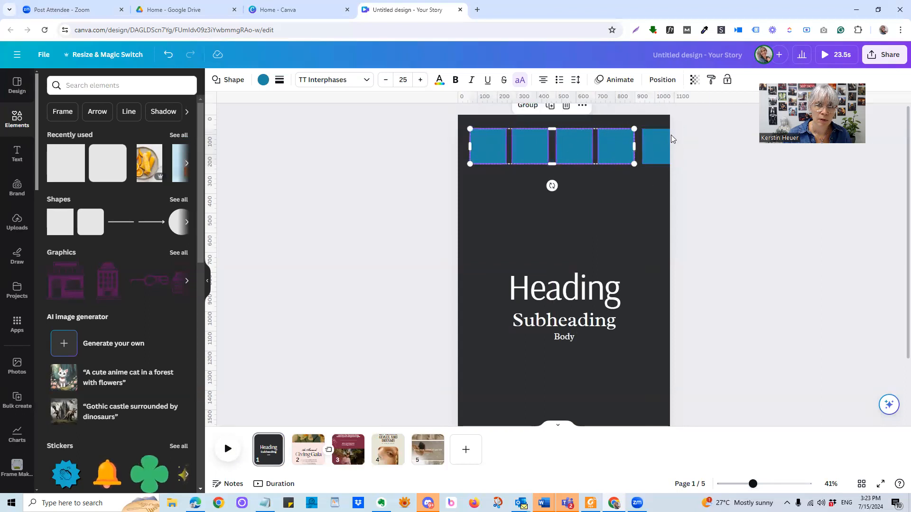
{"action": "left_click", "coordinate": [670, 134], "text": "shift"}
{"action": "left_click_drag", "start_coordinate": [677, 129], "coordinate": [661, 132]}
{"action": "left_click", "coordinate": [319, 320]}
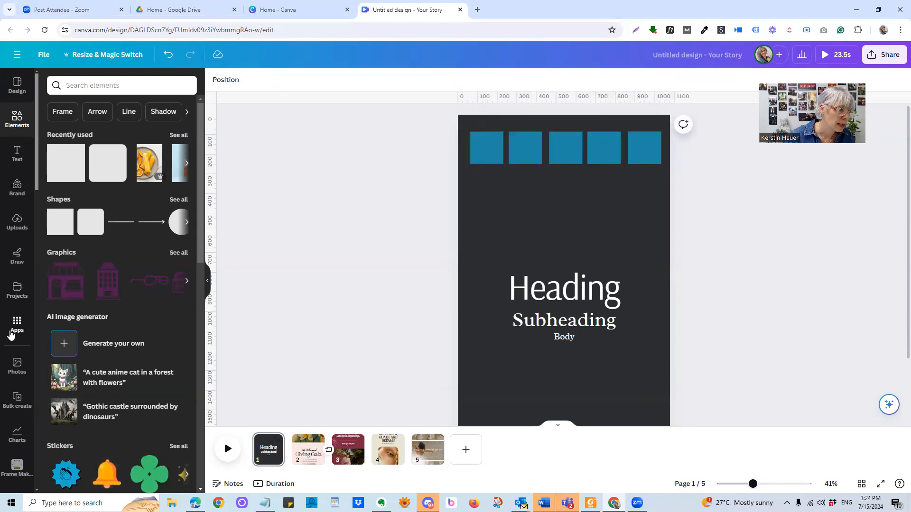
Step: Leave the mood board template's details, select the first page and show the available design styles
{"action": "left_click", "coordinate": [16, 85]}
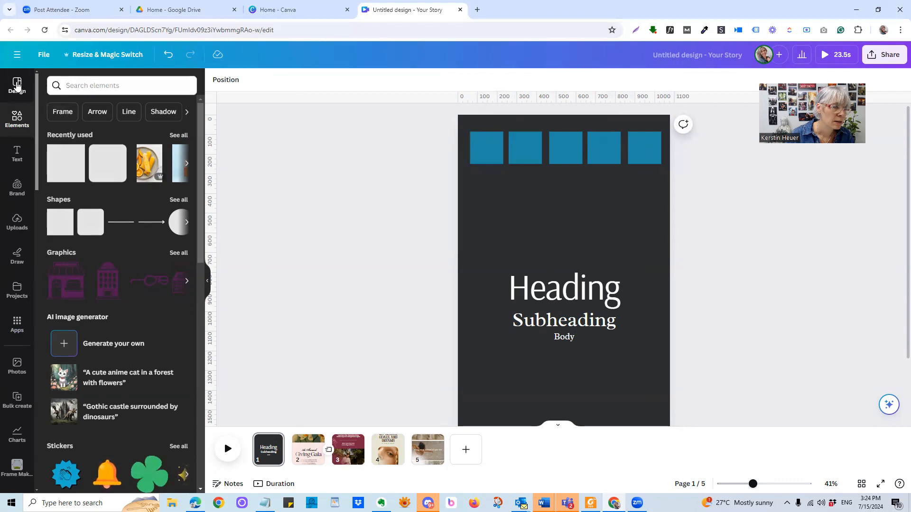
{"action": "left_click", "coordinate": [53, 82]}
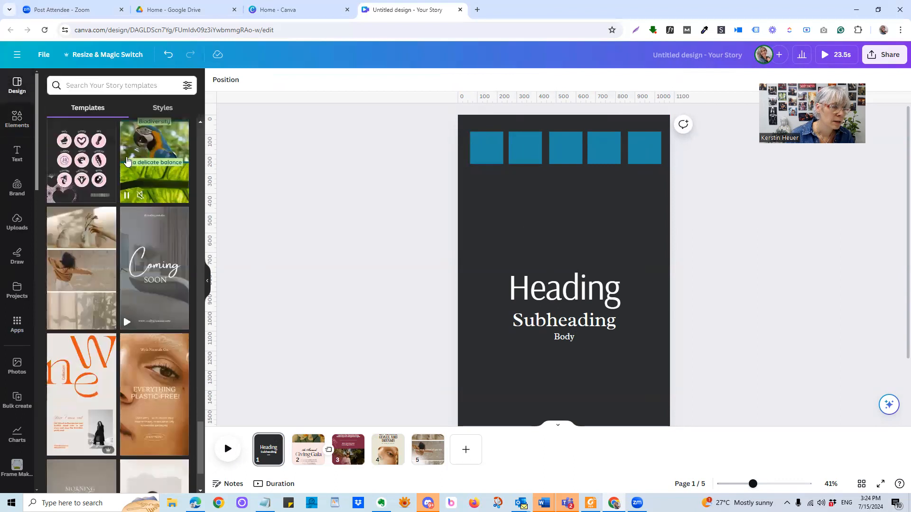
{"action": "left_click", "coordinate": [268, 449]}
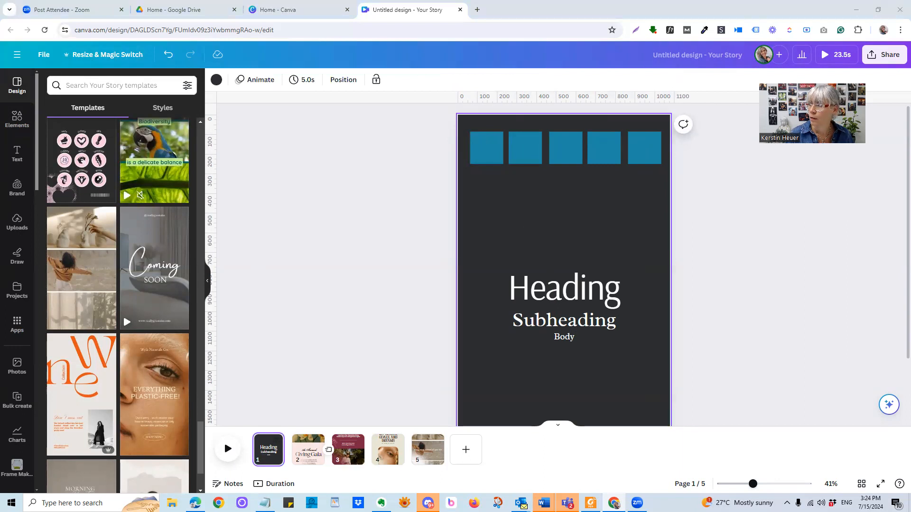
{"action": "left_click", "coordinate": [163, 108]}
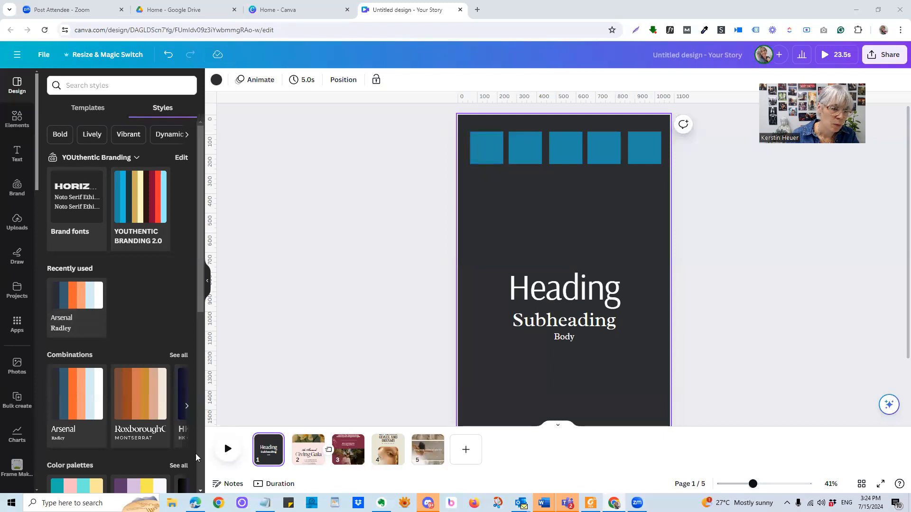
Step: Duplicate the first page with the five squares five times, placing the copies as pages 2 to 6
{"action": "right_click", "coordinate": [265, 453]}
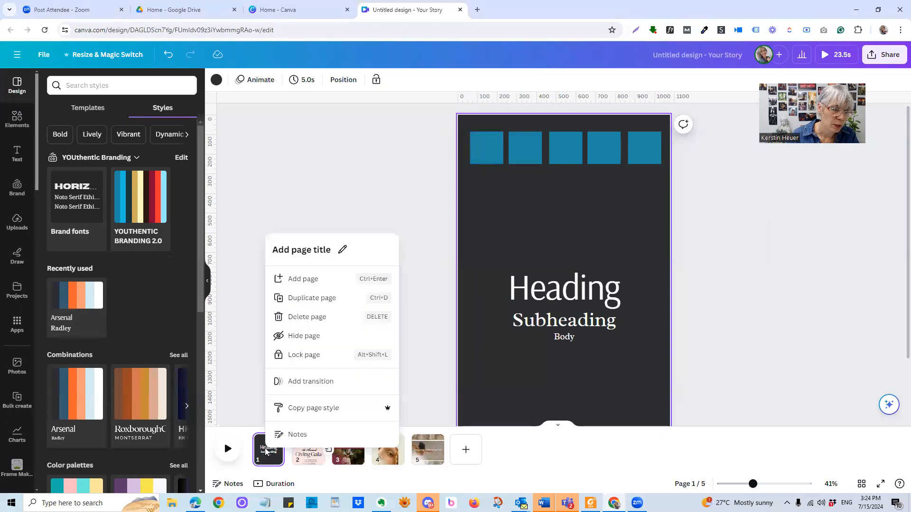
{"action": "left_click", "coordinate": [295, 298]}
{"action": "right_click", "coordinate": [307, 445]}
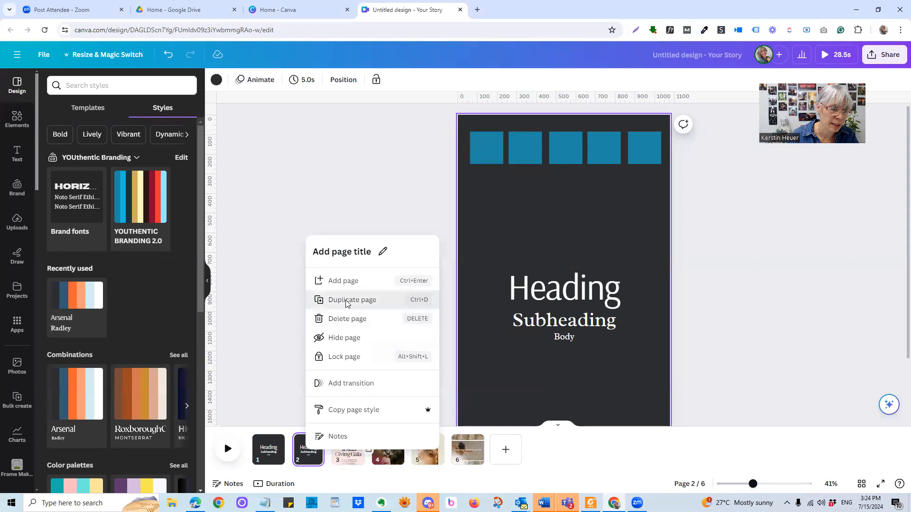
{"action": "left_click", "coordinate": [337, 298]}
{"action": "right_click", "coordinate": [347, 460]}
{"action": "left_click", "coordinate": [408, 306]}
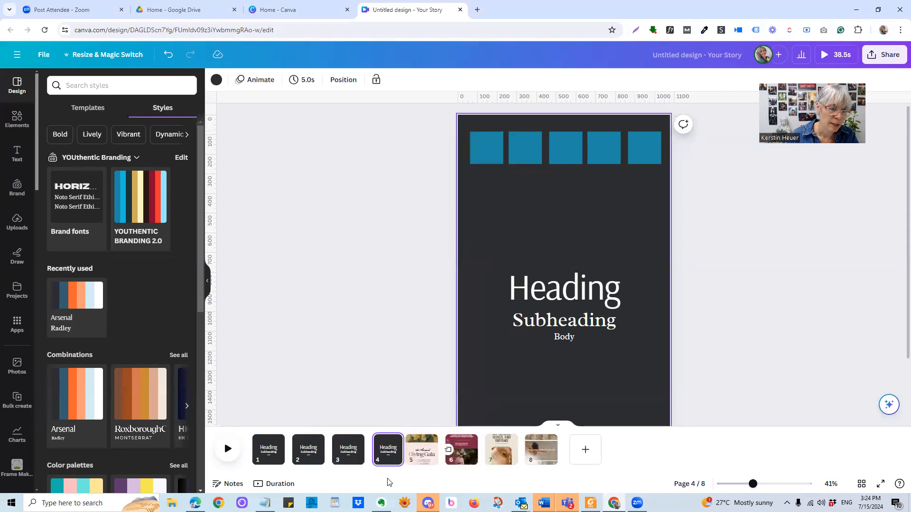
{"action": "right_click", "coordinate": [397, 456]}
{"action": "left_click", "coordinate": [460, 305]}
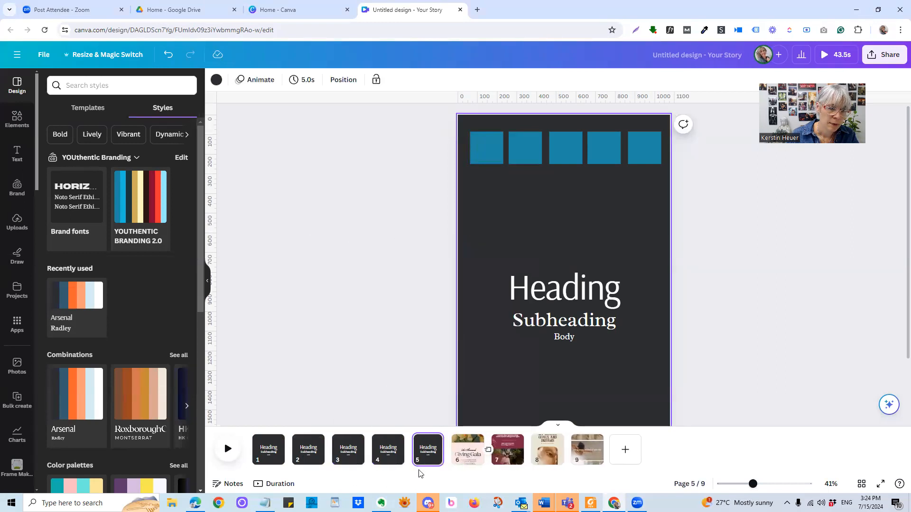
{"action": "right_click", "coordinate": [431, 450]}
{"action": "left_click", "coordinate": [473, 298]}
Step: Apply the recently used Arsenal style to page 2 for a light blue background, and shuffle it on page 3 until the background is orange
{"action": "left_click", "coordinate": [303, 448]}
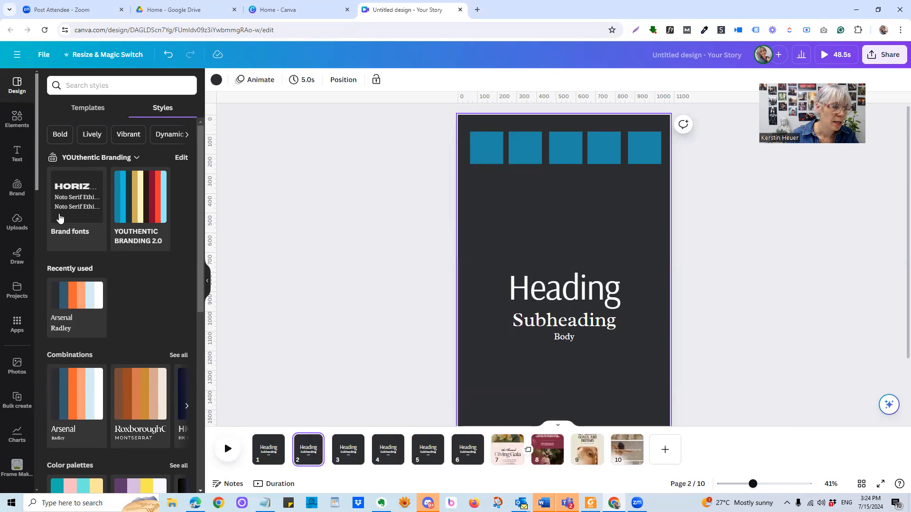
{"action": "left_click", "coordinate": [74, 298]}
{"action": "left_click", "coordinate": [348, 449]}
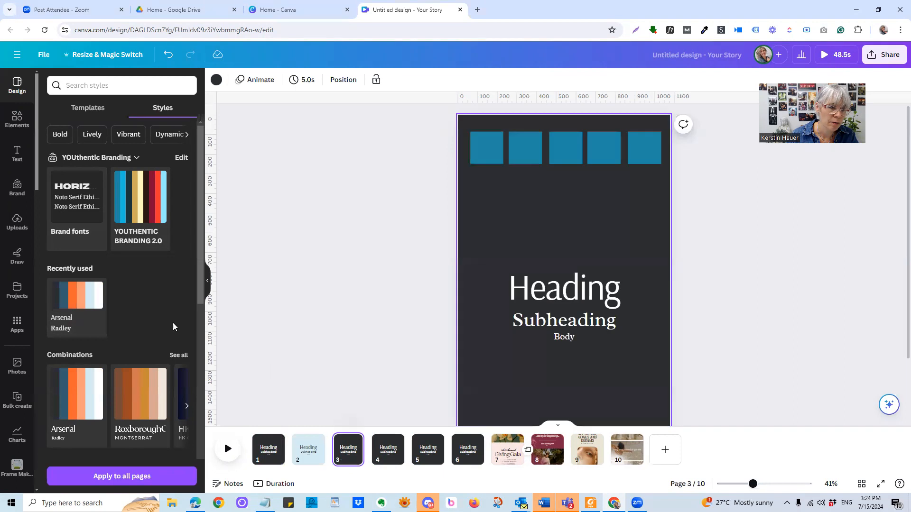
{"action": "left_click", "coordinate": [91, 303]}
{"action": "left_click", "coordinate": [91, 302]}
{"action": "left_click", "coordinate": [90, 302]}
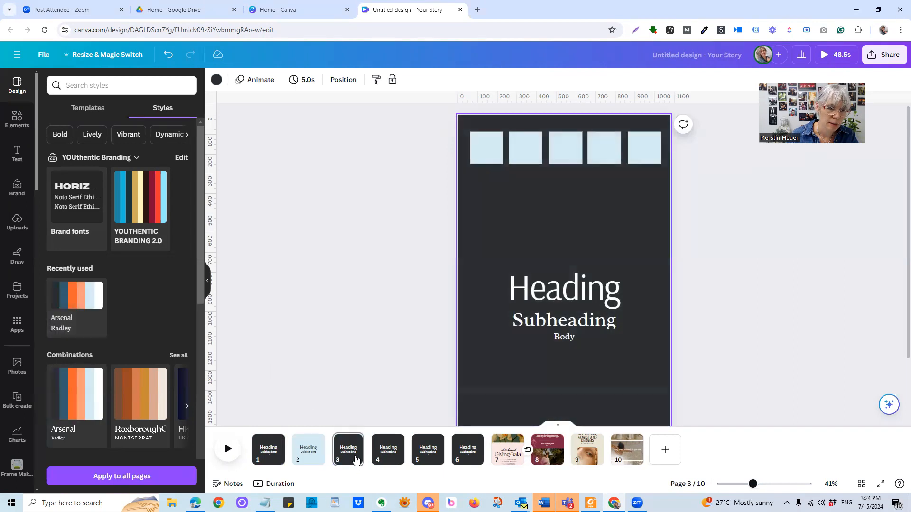
{"action": "left_click", "coordinate": [79, 299]}
Step: Shuffle the Arsenal style on page 4 to a peach background and on page 5 to a white background
{"action": "left_click", "coordinate": [388, 448]}
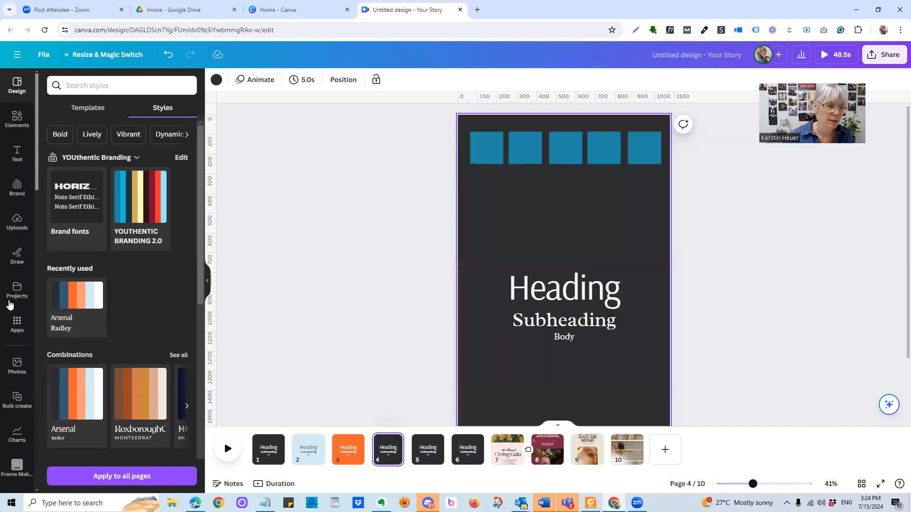
{"action": "left_click", "coordinate": [79, 302]}
{"action": "left_click", "coordinate": [79, 301]}
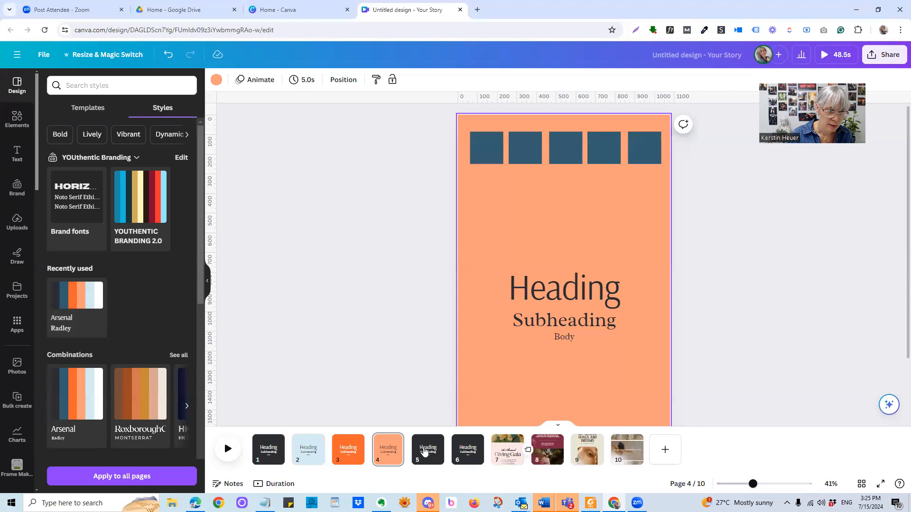
{"action": "left_click", "coordinate": [426, 450]}
{"action": "left_click", "coordinate": [72, 295]}
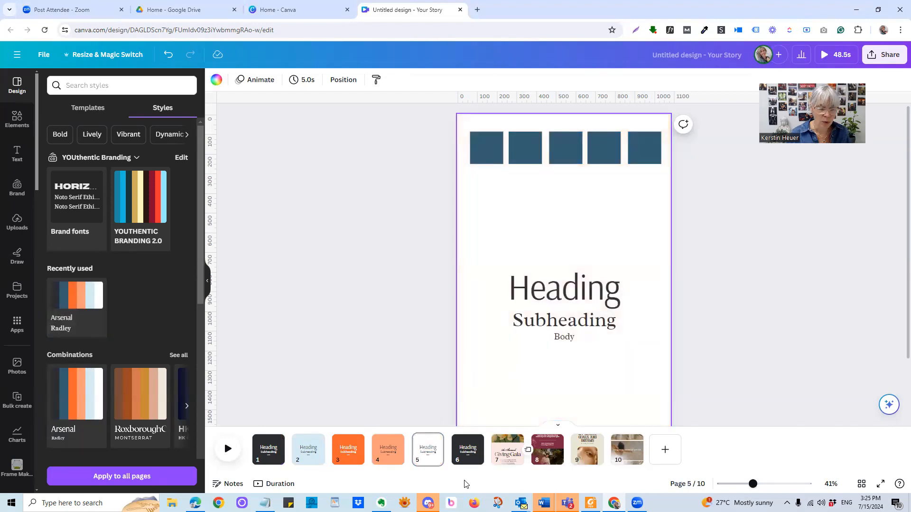
Step: On page 6, recolour the second square light blue and the third square orange using the document colours
{"action": "left_click", "coordinate": [475, 456]}
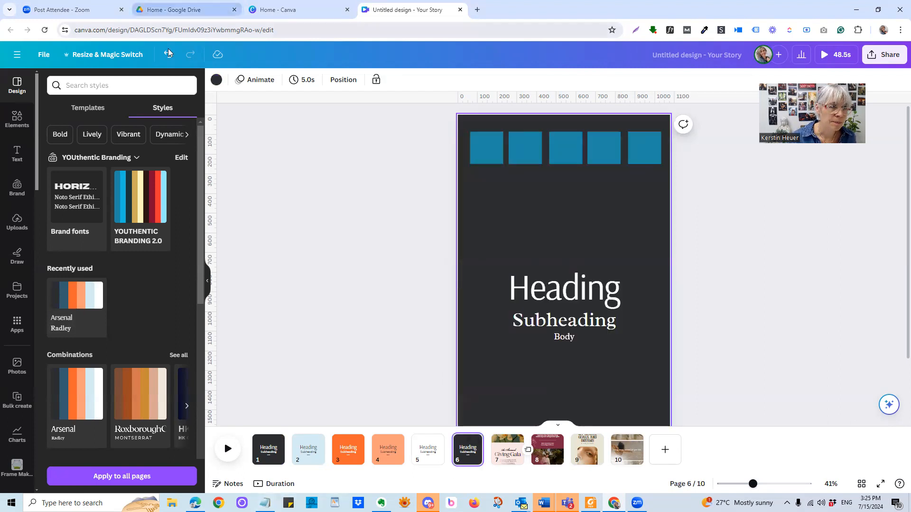
{"action": "left_click", "coordinate": [215, 80]}
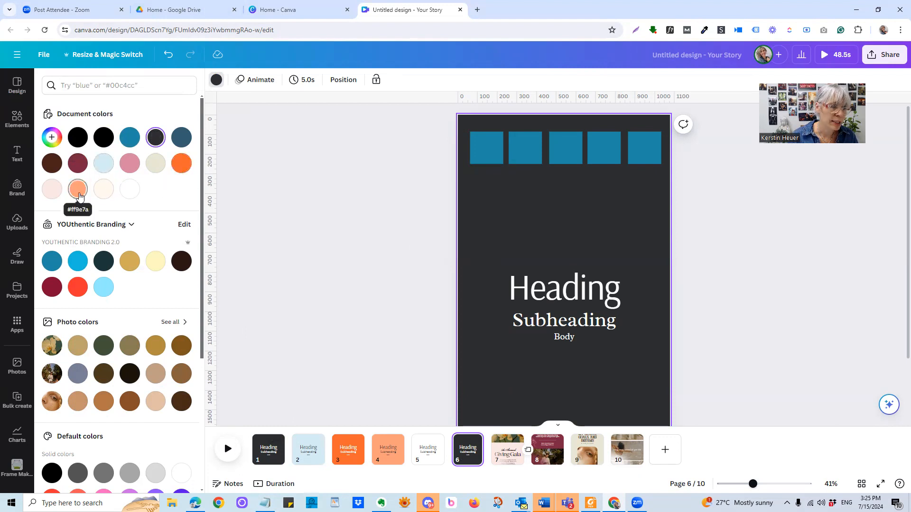
{"action": "left_click", "coordinate": [486, 145]}
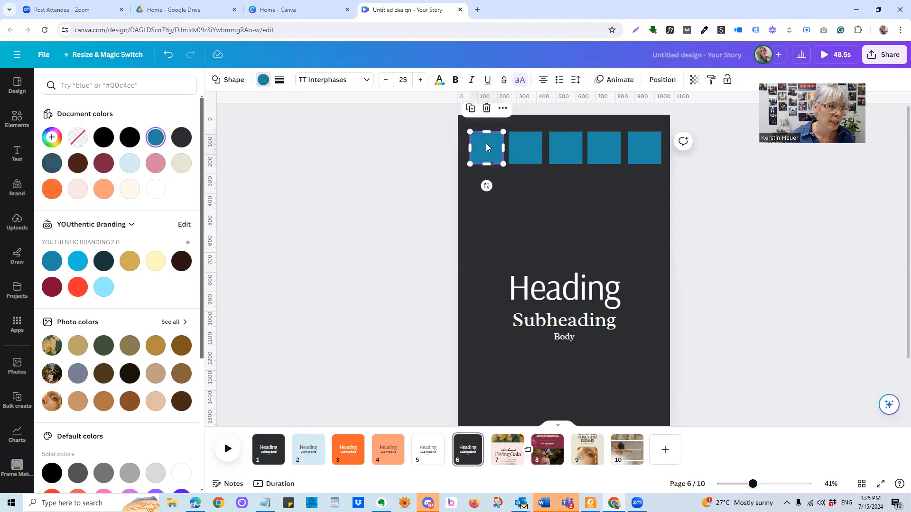
{"action": "left_click", "coordinate": [533, 146]}
{"action": "left_click", "coordinate": [129, 163]}
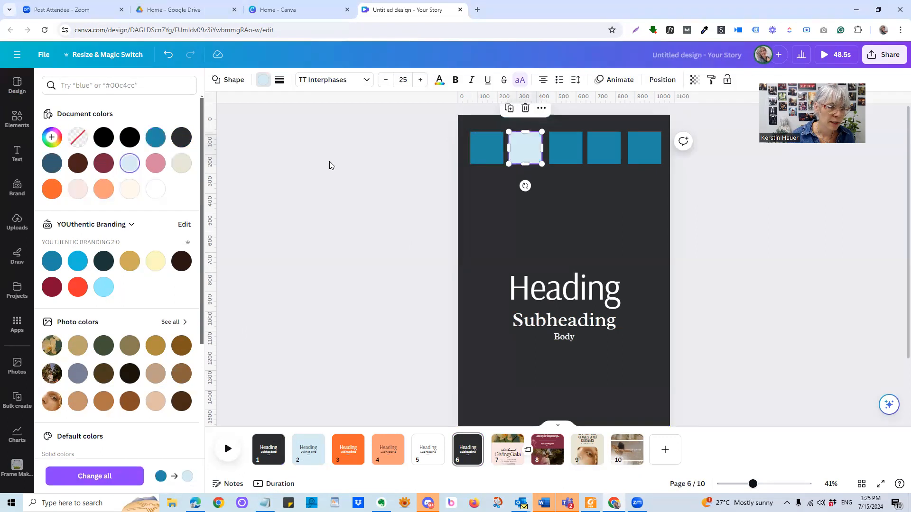
{"action": "left_click", "coordinate": [559, 149]}
{"action": "left_click", "coordinate": [51, 188]}
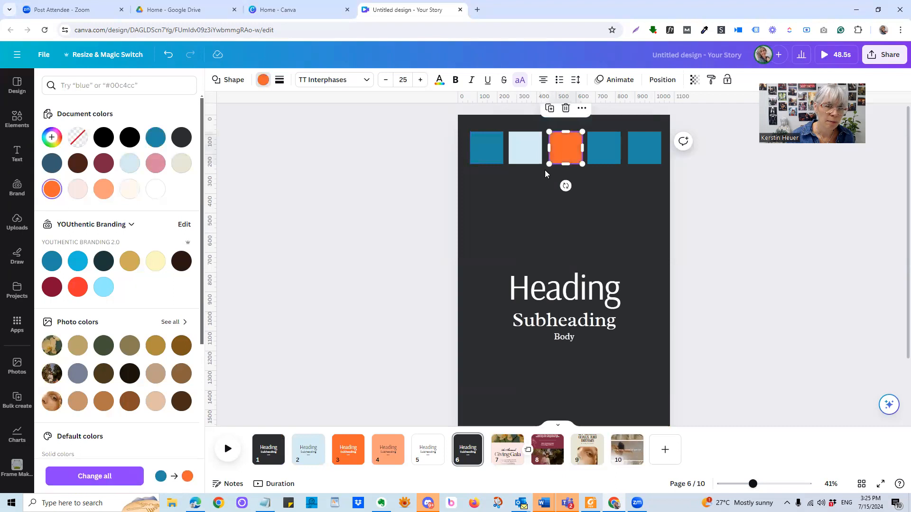
Step: Recolour the fourth square peach #ff9e7a and the fifth square cream #fff8ed, and deselect the squares
{"action": "left_click", "coordinate": [599, 156]}
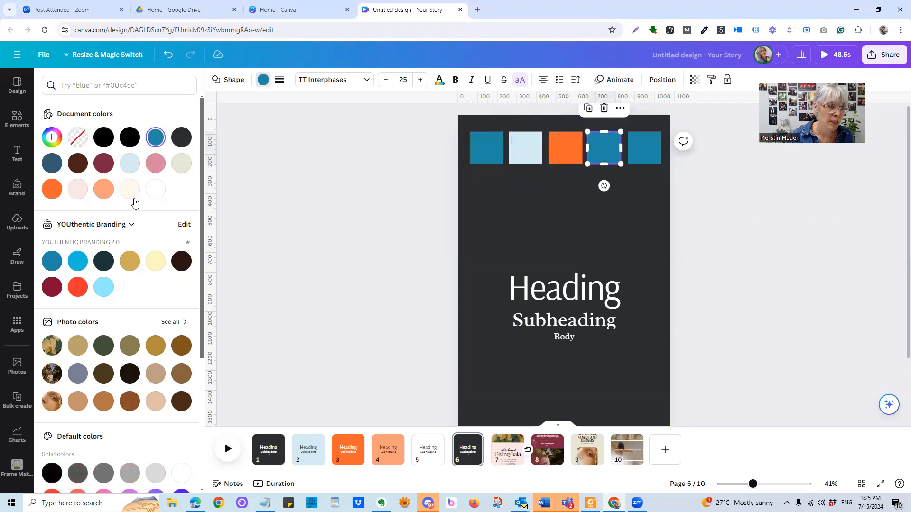
{"action": "left_click", "coordinate": [104, 190]}
{"action": "left_click", "coordinate": [645, 147]}
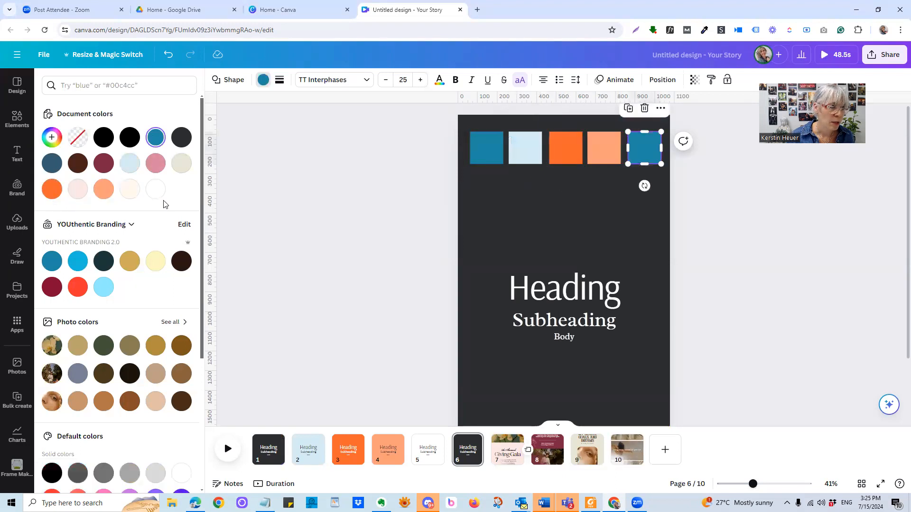
{"action": "left_click", "coordinate": [129, 191]}
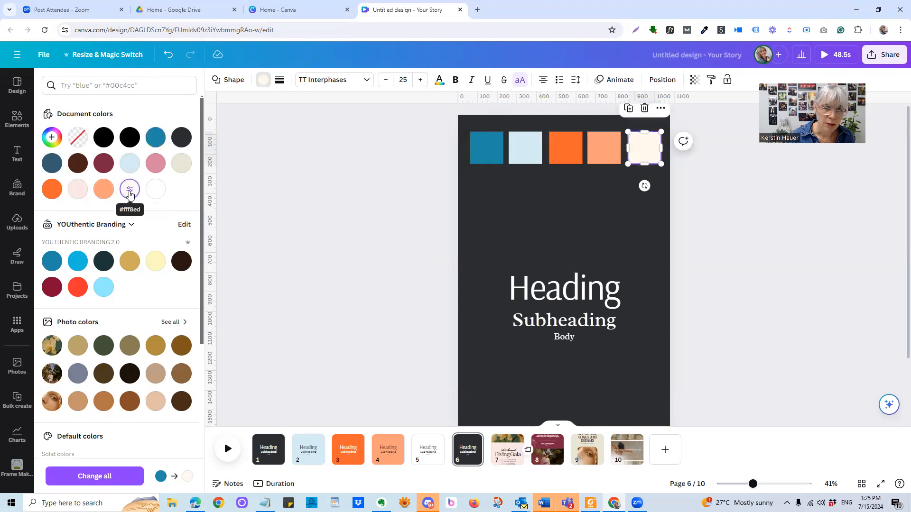
{"action": "left_click", "coordinate": [524, 234]}
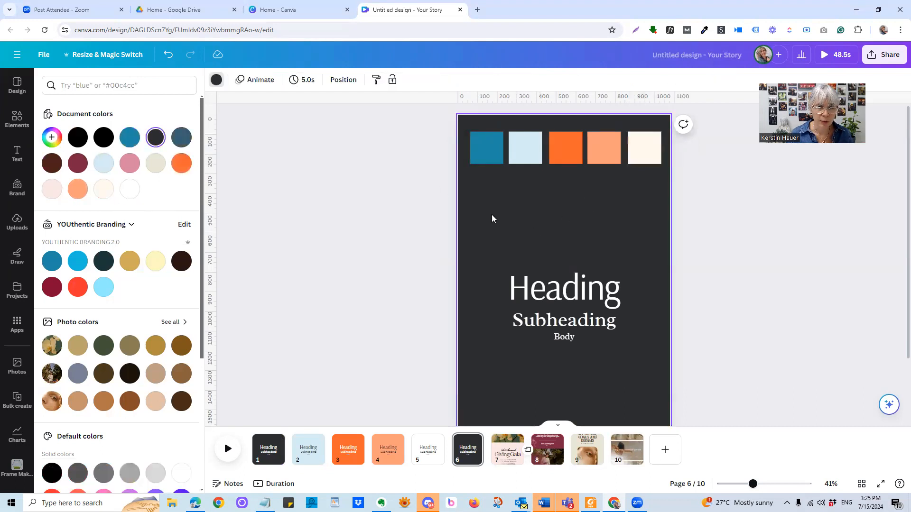
Step: Recolour page 7's background peach and the Giving Gala title dark charcoal using the document colours, and deselect the title
{"action": "left_click", "coordinate": [500, 451]}
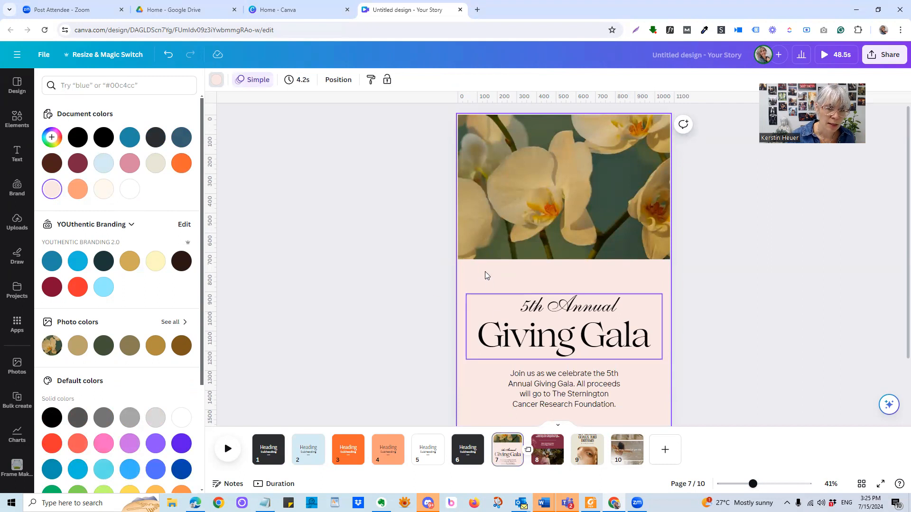
{"action": "left_click", "coordinate": [77, 188]}
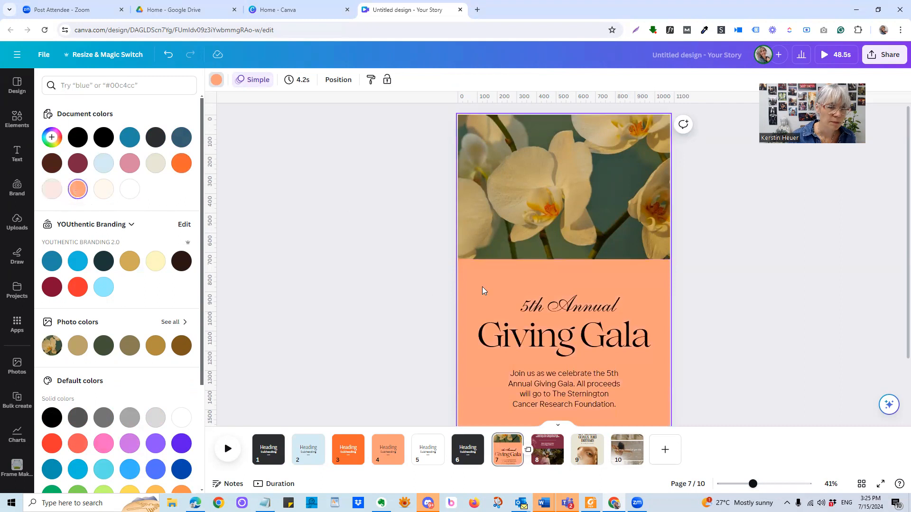
{"action": "left_click", "coordinate": [507, 342]}
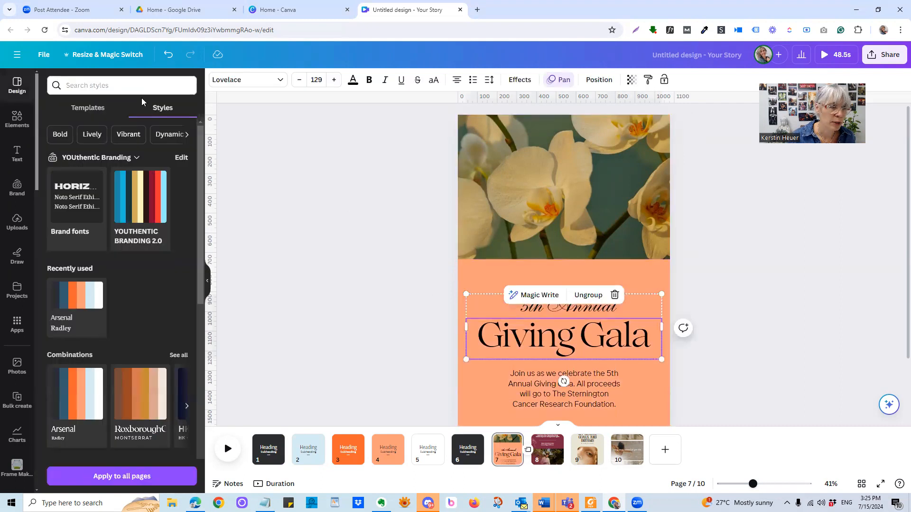
{"action": "left_click", "coordinate": [352, 79]}
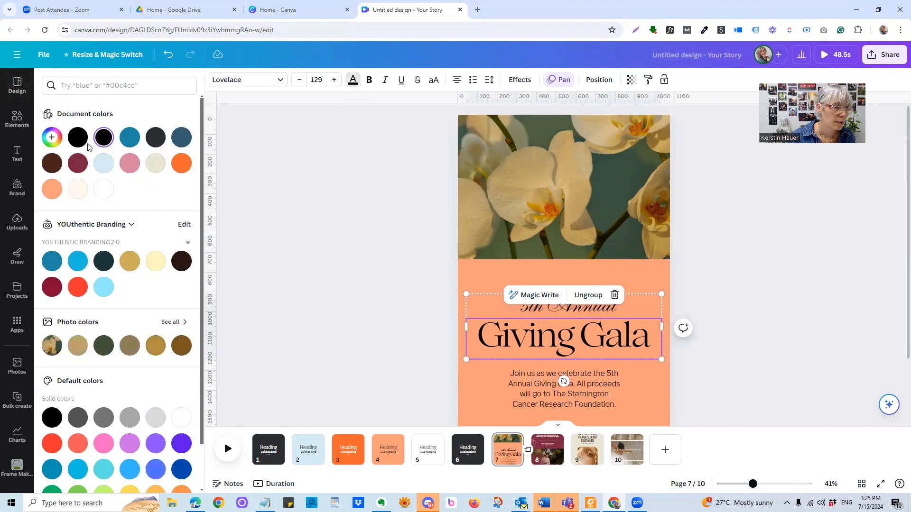
{"action": "left_click", "coordinate": [154, 137]}
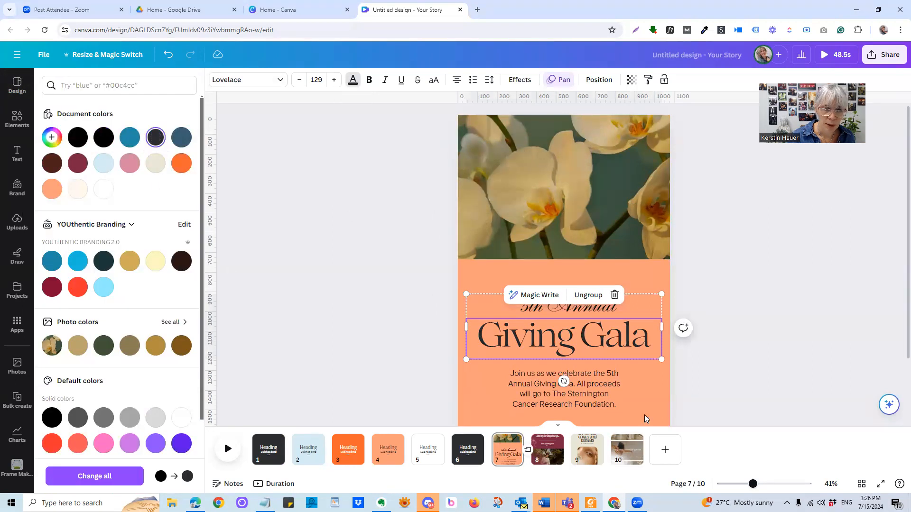
{"action": "left_click", "coordinate": [714, 297]}
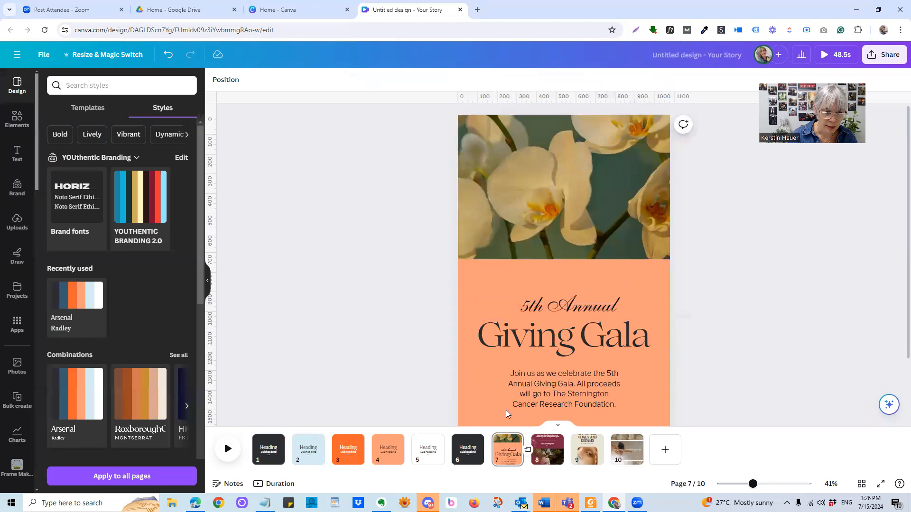
Step: Check the heading font on page 3 and change the Giving Gala title on page 7 to Arsenal
{"action": "left_click", "coordinate": [512, 339]}
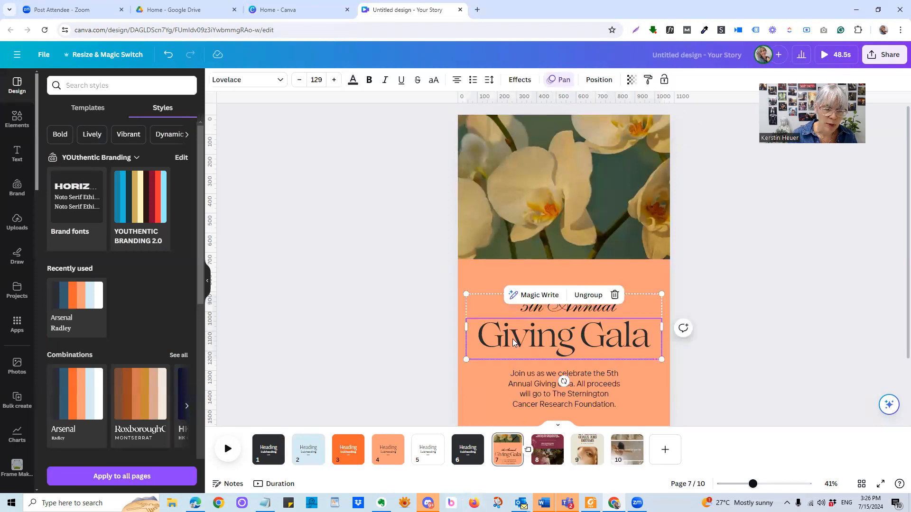
{"action": "left_click", "coordinate": [334, 453]}
{"action": "left_click", "coordinate": [562, 288]}
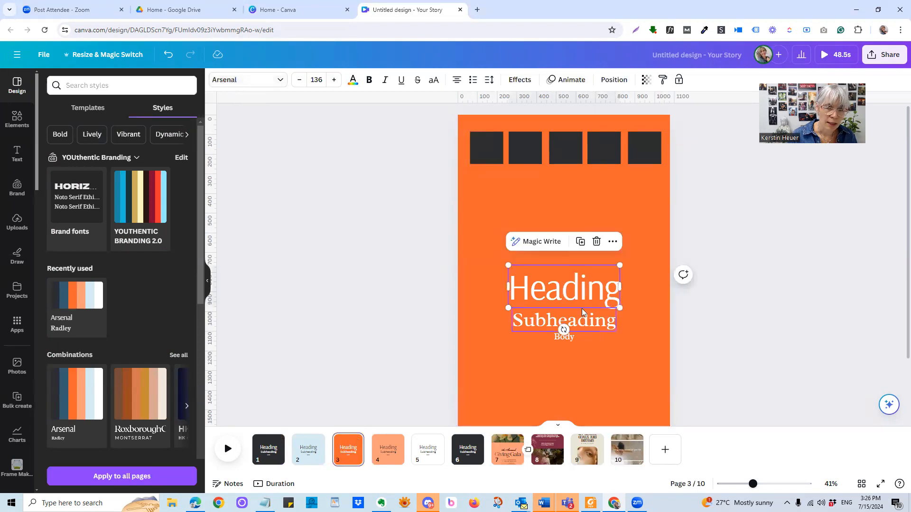
{"action": "double_click", "coordinate": [575, 288]}
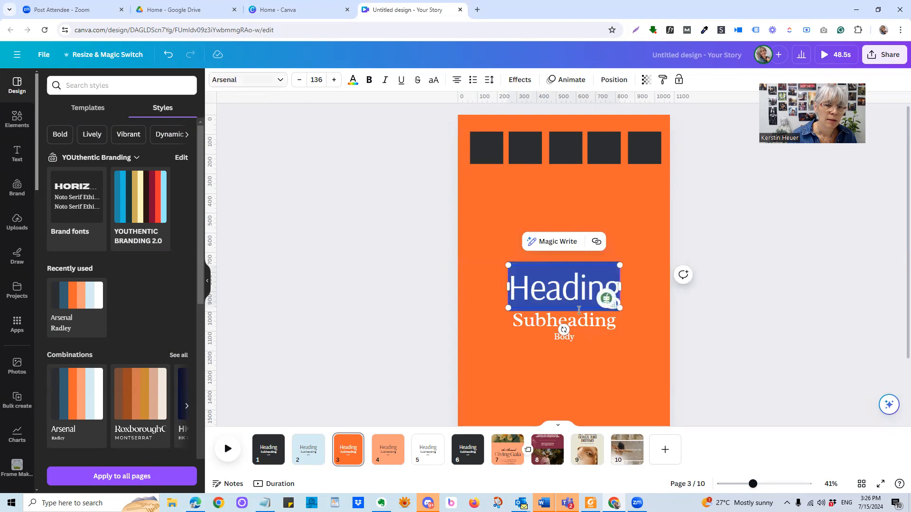
{"action": "left_click", "coordinate": [668, 297]}
{"action": "left_click", "coordinate": [569, 294]}
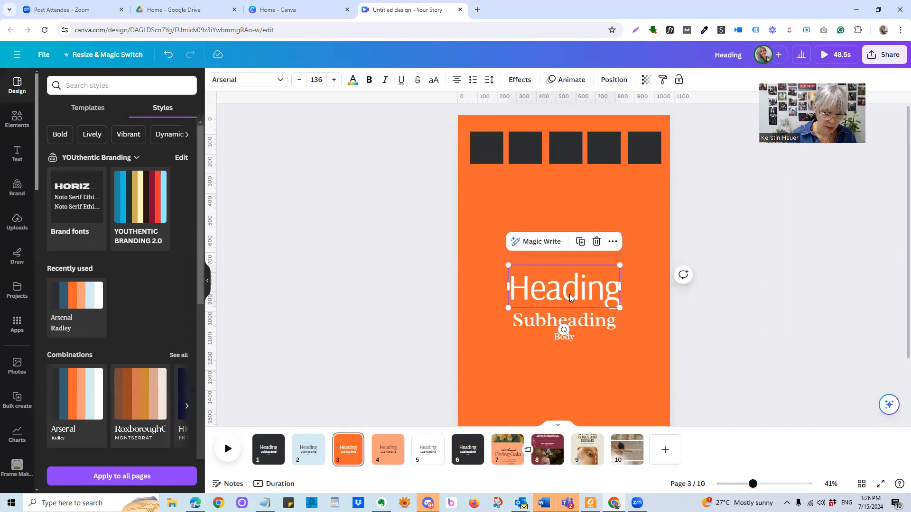
{"action": "left_click", "coordinate": [502, 453]}
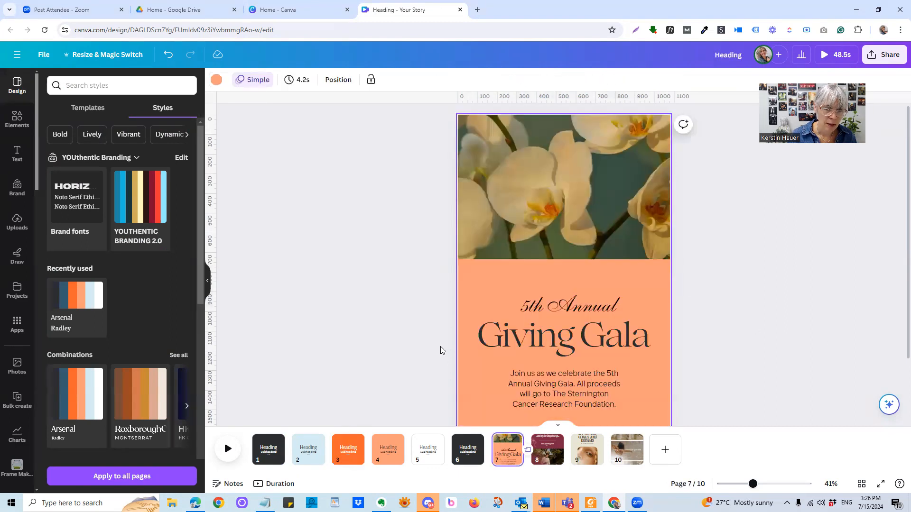
{"action": "left_click", "coordinate": [531, 332]}
{"action": "left_click", "coordinate": [514, 343]}
{"action": "left_click", "coordinate": [279, 85]}
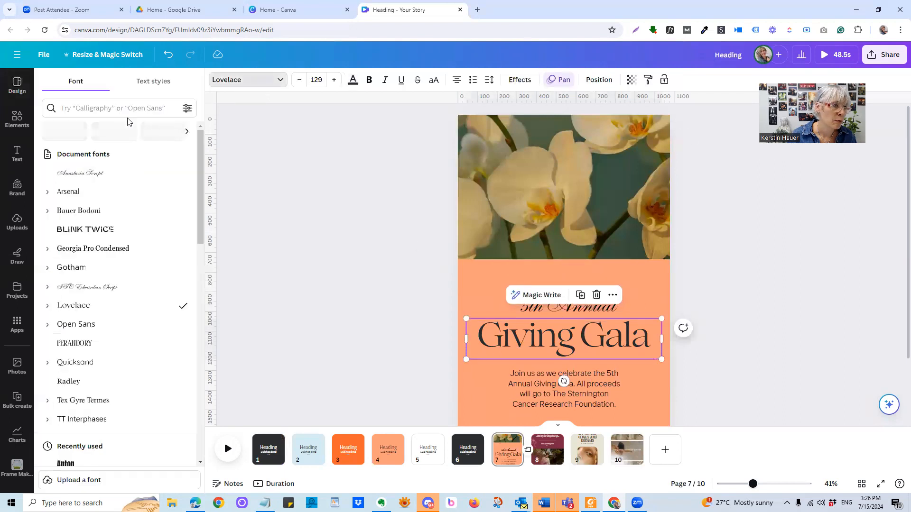
{"action": "left_click", "coordinate": [78, 106]}
{"action": "type", "text": "arse"}
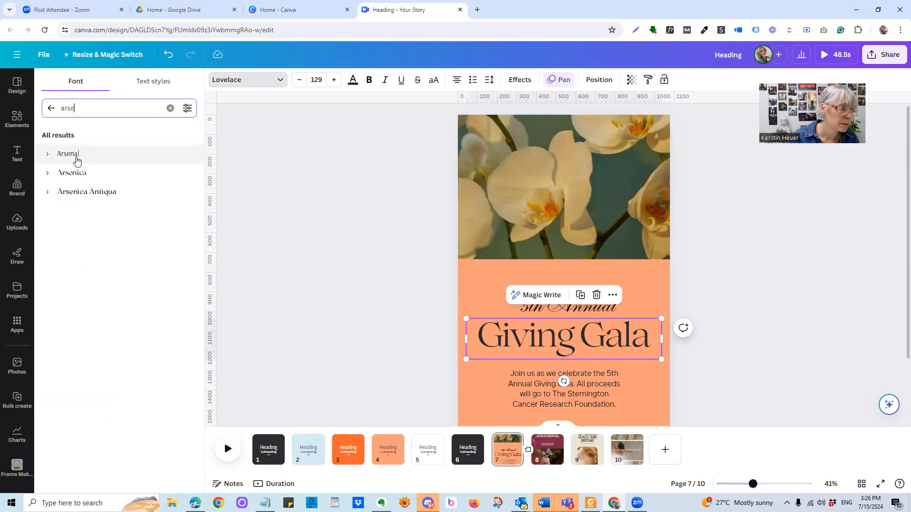
{"action": "left_click", "coordinate": [75, 158]}
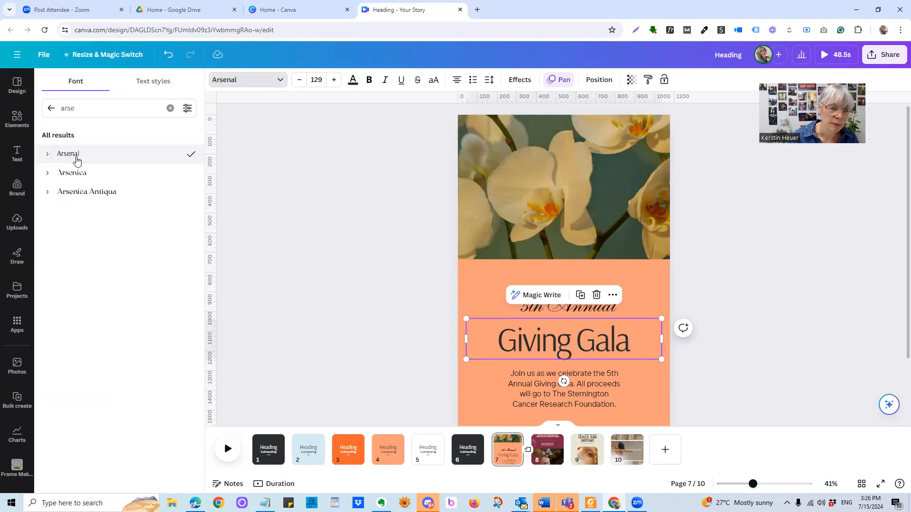
Step: Delete the "5th Annual" line on page 7 and move the Giving Gala title and body paragraph up
{"action": "left_click", "coordinate": [536, 311]}
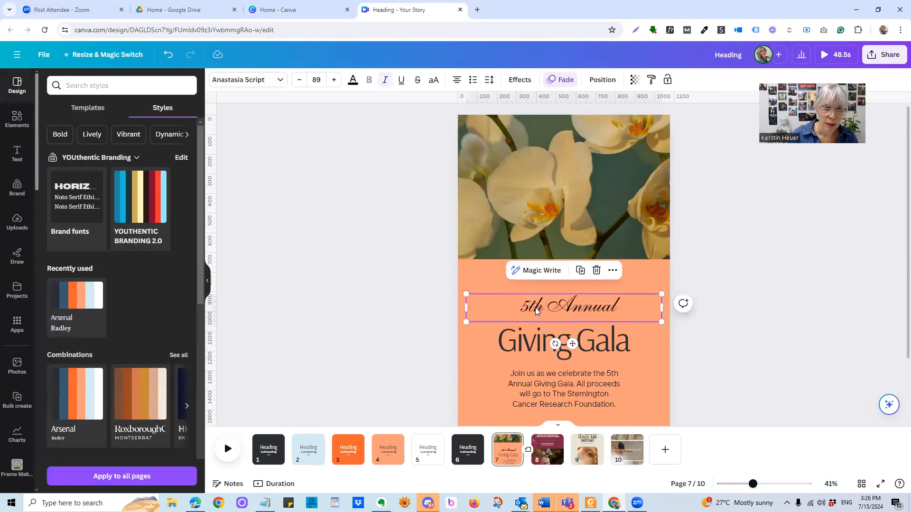
{"action": "key", "text": "Delete"}
{"action": "left_click", "coordinate": [553, 361]}
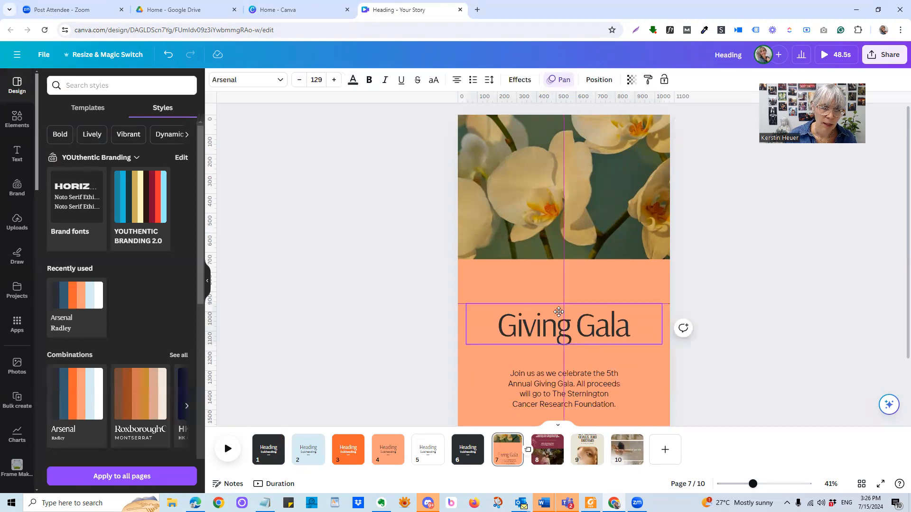
{"action": "left_click_drag", "start_coordinate": [552, 390], "coordinate": [552, 351]}
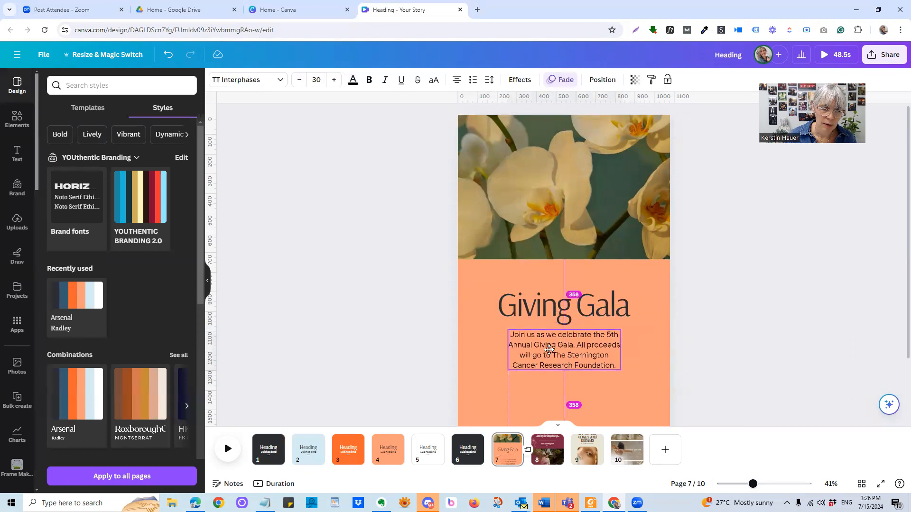
Step: Check the subheading and body fonts on page 3 and change the body paragraph on page 7 to Radley
{"action": "left_click", "coordinate": [354, 459]}
{"action": "left_click", "coordinate": [557, 325]}
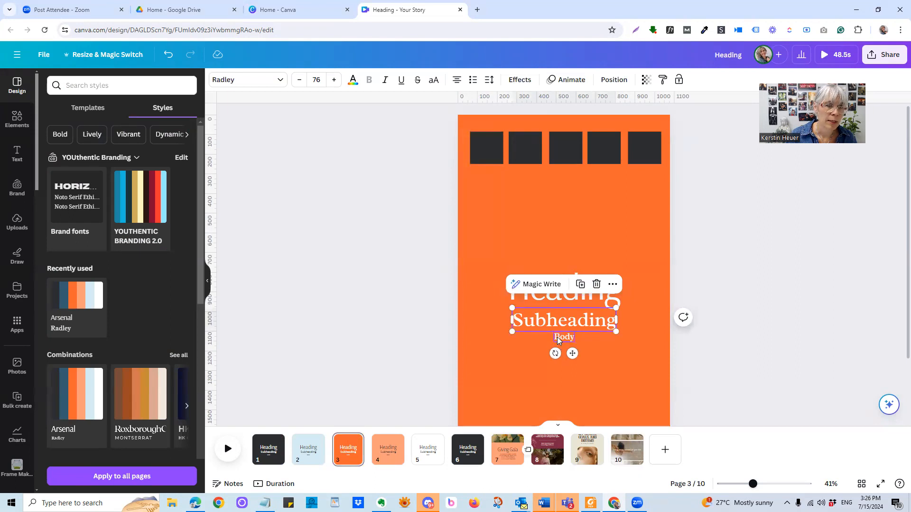
{"action": "left_click", "coordinate": [557, 337]}
{"action": "left_click", "coordinate": [656, 341]}
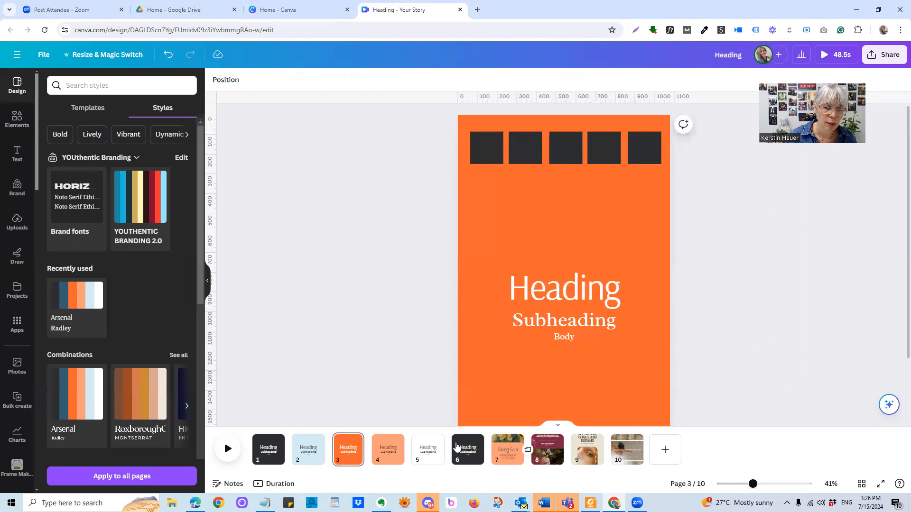
{"action": "left_click", "coordinate": [506, 453]}
{"action": "left_click", "coordinate": [526, 348]}
{"action": "left_click", "coordinate": [233, 83]}
{"action": "left_click", "coordinate": [92, 110]}
{"action": "key", "text": "BackSpace"}
{"action": "key", "text": "BackSpace"}
{"action": "key", "text": "BackSpace"}
{"action": "key", "text": "BackSpace"}
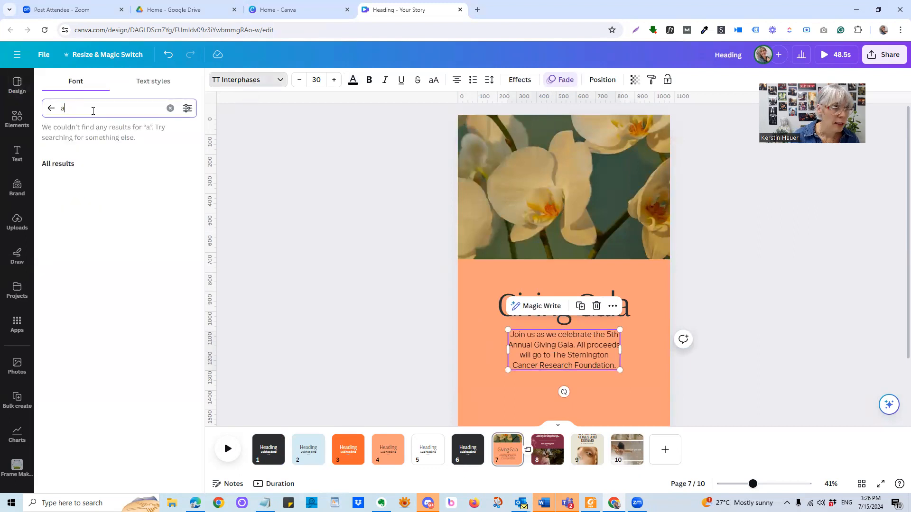
{"action": "type", "text": "radely"}
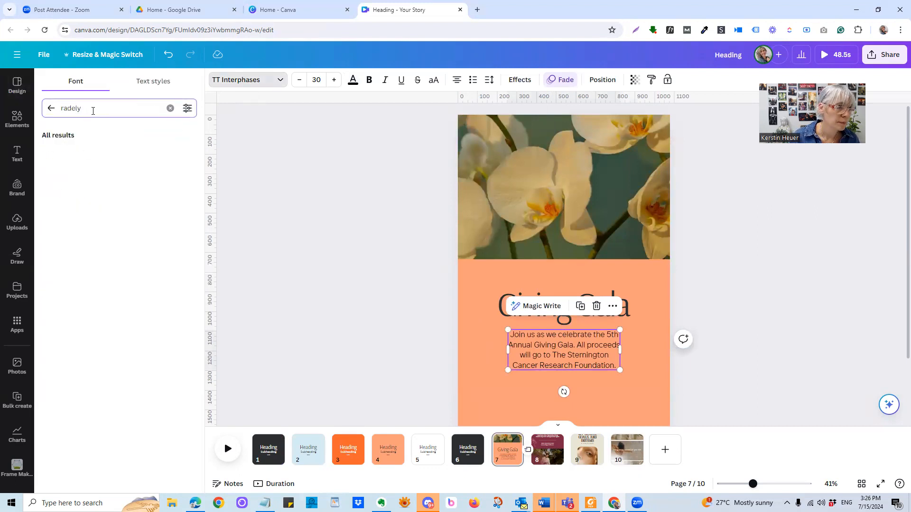
{"action": "key", "text": "BackSpace"}
{"action": "key", "text": "BackSpace"}
{"action": "key", "text": "BackSpace"}
{"action": "type", "text": "le"}
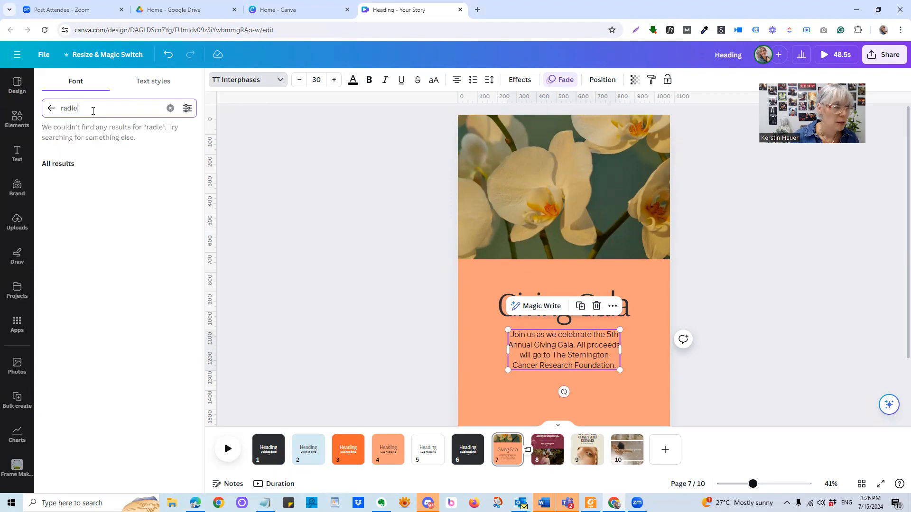
{"action": "left_click", "coordinate": [78, 156]}
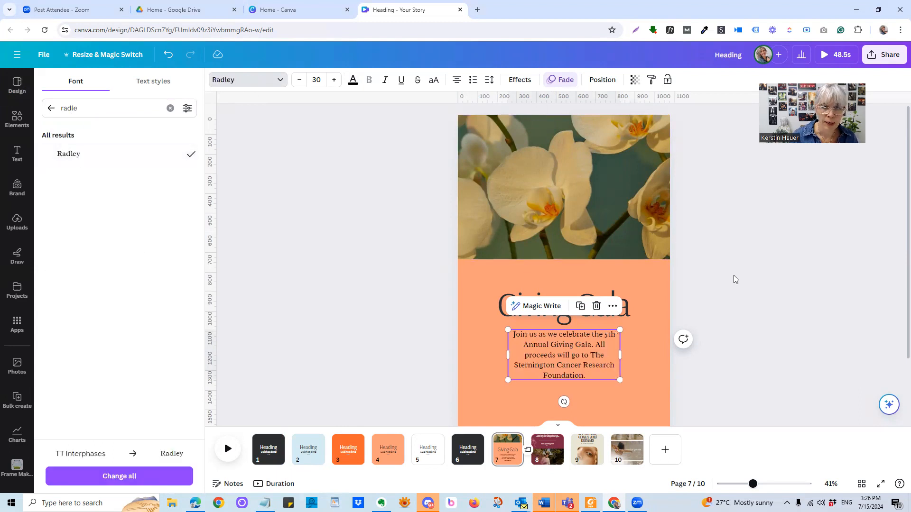
Step: Widen the body paragraph's text box on page 7 to about 717 px and centre it under the title
{"action": "left_click", "coordinate": [578, 360]}
{"action": "double_click", "coordinate": [579, 360]}
{"action": "left_click_drag", "start_coordinate": [506, 355], "coordinate": [478, 355]}
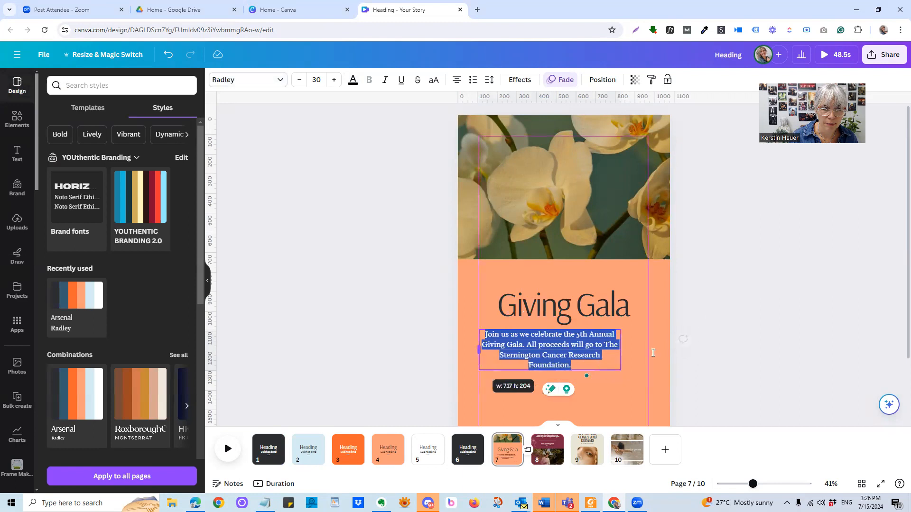
{"action": "left_click", "coordinate": [606, 372]}
{"action": "left_click_drag", "start_coordinate": [559, 347], "coordinate": [574, 347]}
{"action": "left_click", "coordinate": [807, 315]}
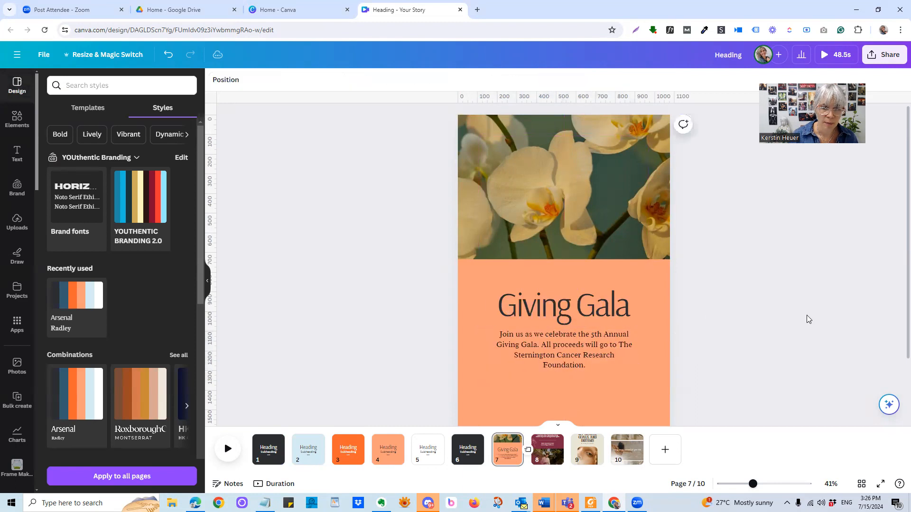
Step: Copy the Giving Gala title and body paragraph together from page 7 and go to page 8
{"action": "left_click", "coordinate": [538, 308]}
{"action": "left_click", "coordinate": [538, 358], "text": "shift"}
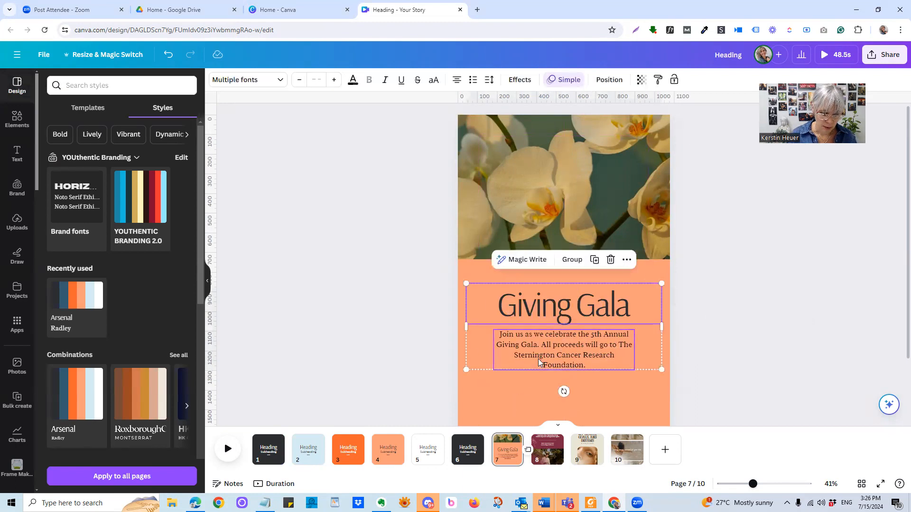
{"action": "left_click", "coordinate": [550, 444]}
Step: Delete all the template text, monogram letters and line drawings on page 8, keeping only the background and the photo
{"action": "left_click", "coordinate": [557, 175]}
{"action": "key", "text": "Delete"}
{"action": "left_click", "coordinate": [561, 214]}
{"action": "key", "text": "Delete"}
{"action": "left_click", "coordinate": [559, 243]}
{"action": "key", "text": "Delete"}
{"action": "left_click", "coordinate": [549, 271]}
{"action": "key", "text": "Delete"}
{"action": "left_click", "coordinate": [592, 147]}
{"action": "key", "text": "Delete"}
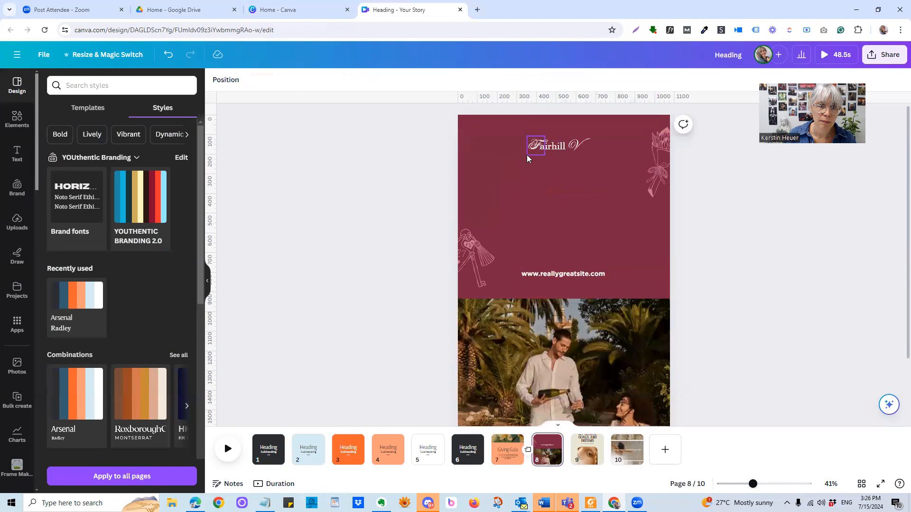
{"action": "left_click_drag", "start_coordinate": [431, 137], "coordinate": [482, 272]}
{"action": "key", "text": "Delete"}
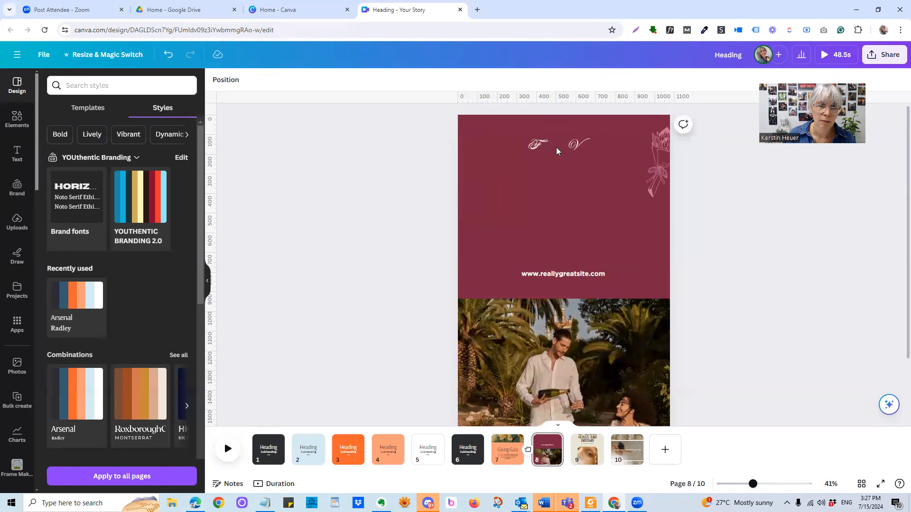
{"action": "left_click_drag", "start_coordinate": [479, 138], "coordinate": [691, 224]}
{"action": "key", "text": "Delete"}
{"action": "left_click", "coordinate": [517, 273]}
{"action": "key", "text": "Delete"}
Step: Paste the copied title and paragraph onto page 8, move them above the photo and recolour them cream
{"action": "left_click_drag", "start_coordinate": [557, 326], "coordinate": [570, 187]}
{"action": "left_click", "coordinate": [353, 79]}
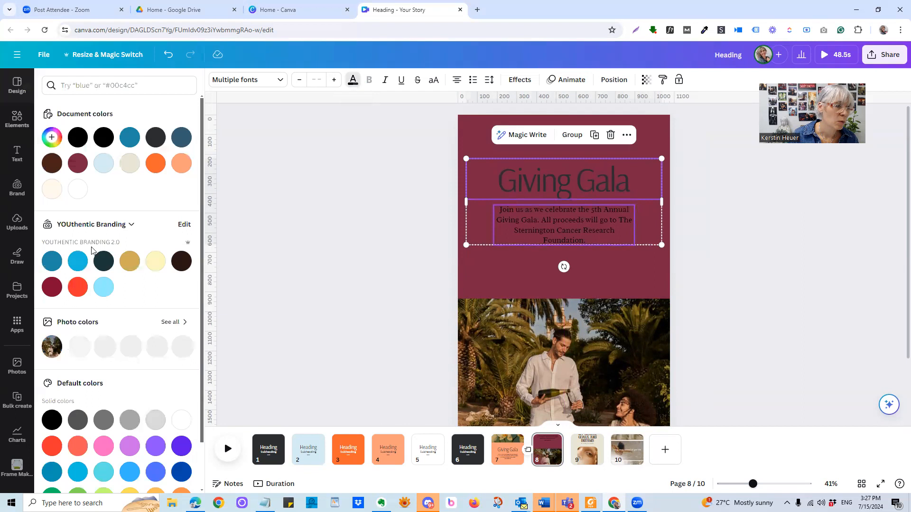
{"action": "left_click", "coordinate": [51, 189]}
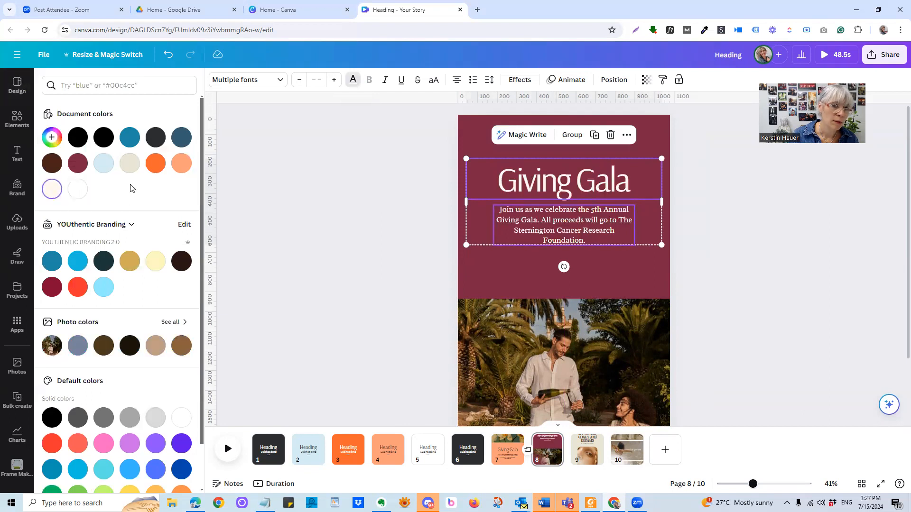
{"action": "left_click", "coordinate": [483, 276]}
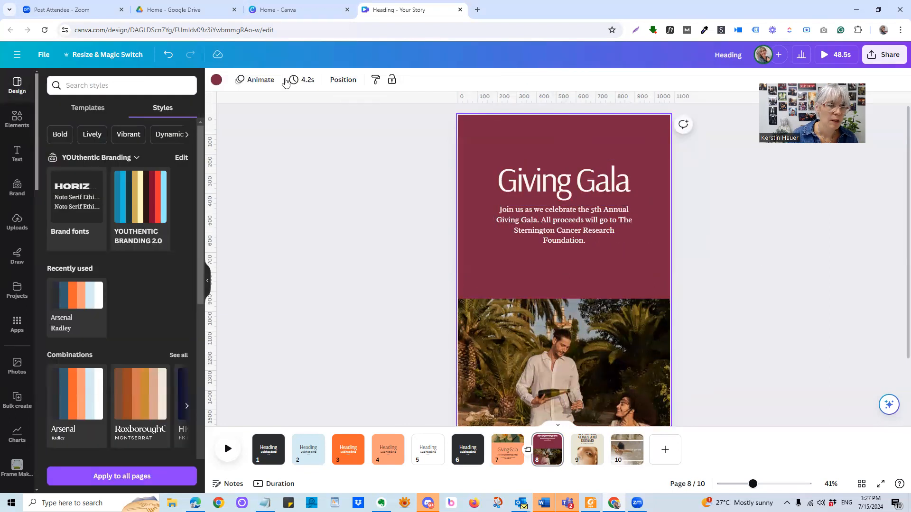
Step: Change page 8's burgundy background to the orange document colour
{"action": "left_click", "coordinate": [217, 79]}
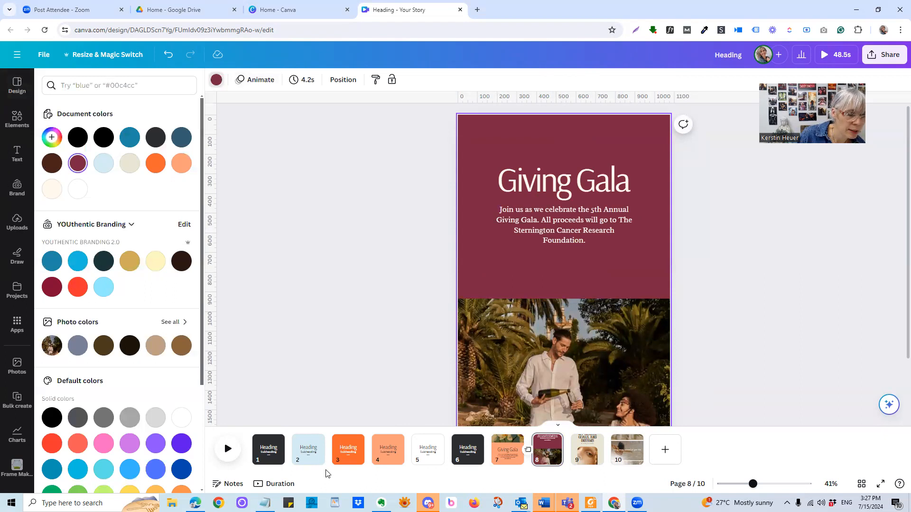
{"action": "left_click", "coordinate": [156, 171]}
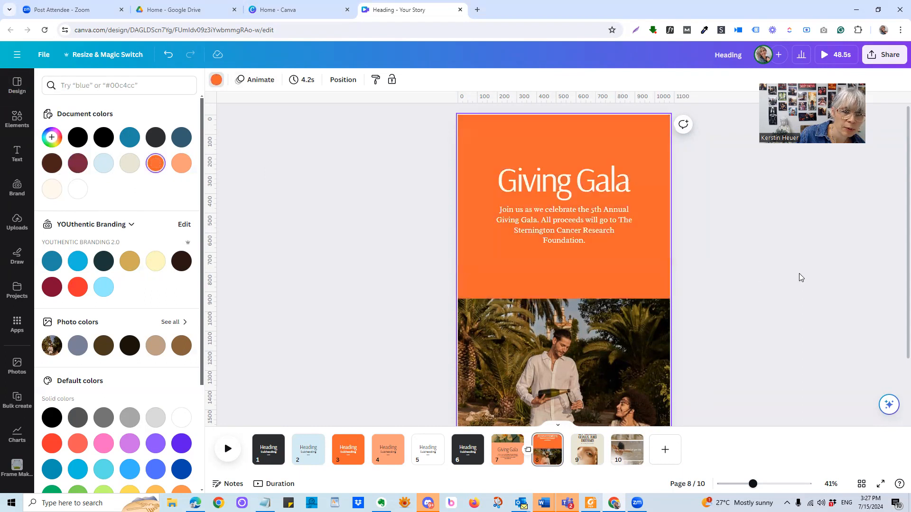
{"action": "left_click", "coordinate": [799, 273]}
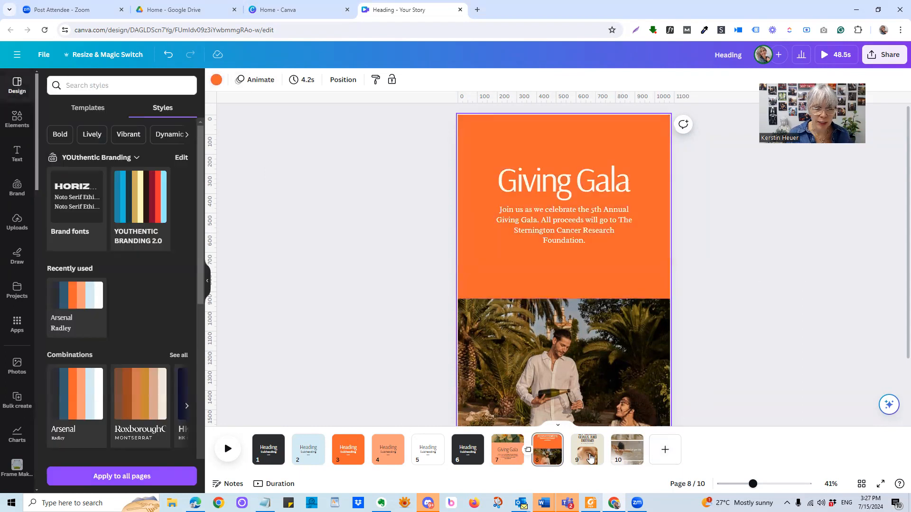
Step: Copy the Giving Gala title and its paragraph together from page 7 again and go to page 9
{"action": "left_click", "coordinate": [586, 450]}
{"action": "left_click", "coordinate": [507, 448]}
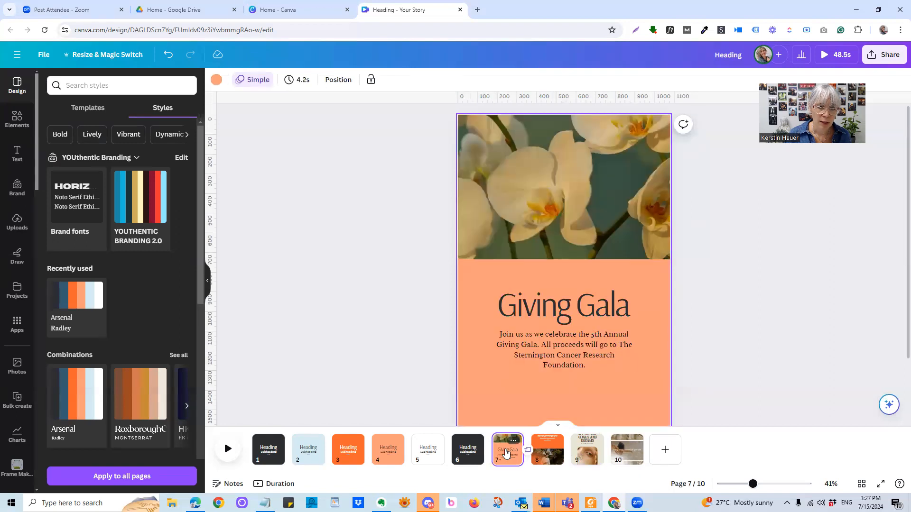
{"action": "left_click", "coordinate": [534, 302]}
{"action": "left_click", "coordinate": [530, 339], "text": "shift"}
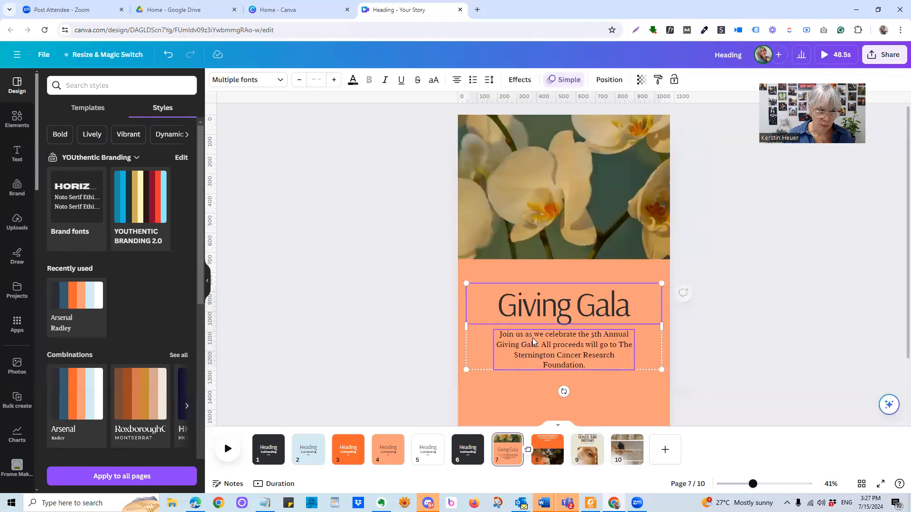
{"action": "left_click", "coordinate": [548, 453]}
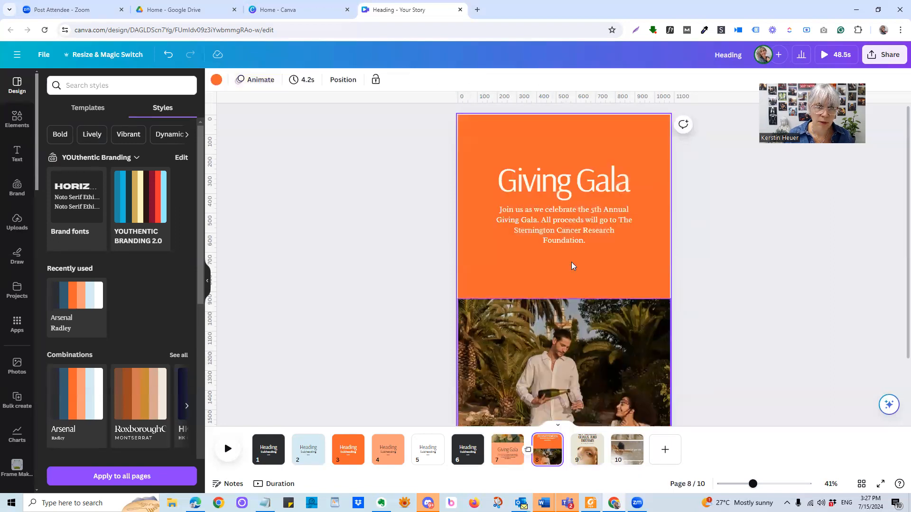
{"action": "left_click", "coordinate": [592, 458]}
Step: Delete the headline, both italic text lines and the curved line above the portrait photo on page 9
{"action": "left_click", "coordinate": [585, 205]}
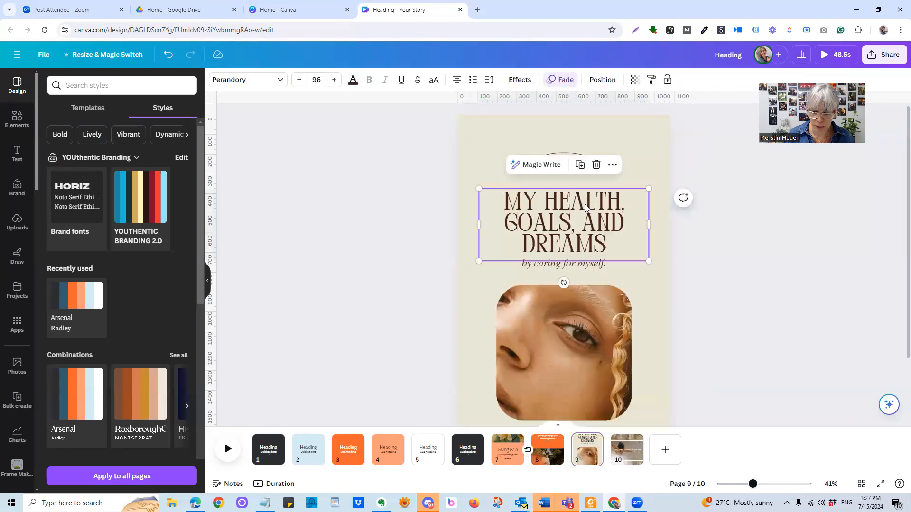
{"action": "key", "text": "Delete"}
{"action": "left_click", "coordinate": [562, 266]}
{"action": "key", "text": "Delete"}
{"action": "left_click", "coordinate": [562, 171]}
{"action": "key", "text": "Delete"}
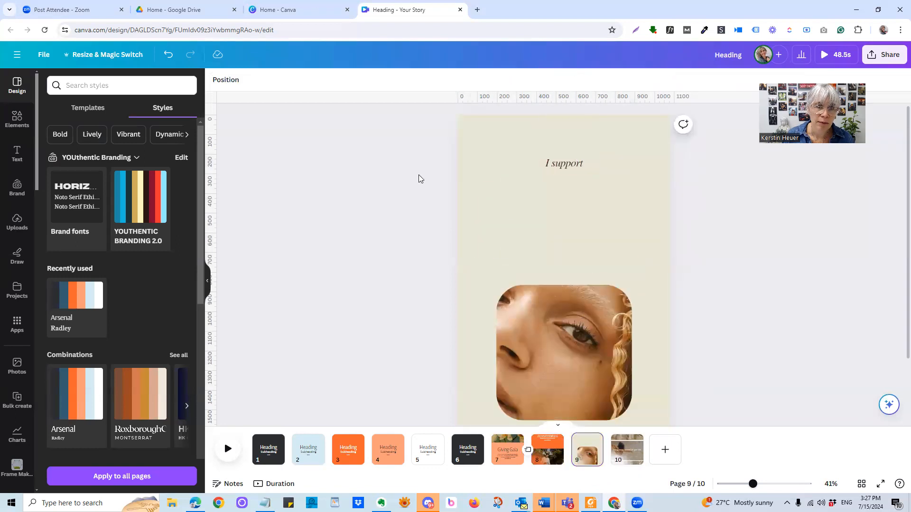
{"action": "left_click", "coordinate": [569, 167]}
{"action": "key", "text": "Delete"}
Step: Paste the copied title and paragraph onto page 9 above the portrait, and shift the photo slightly right beneath the text
{"action": "key", "text": "ctrl+v"}
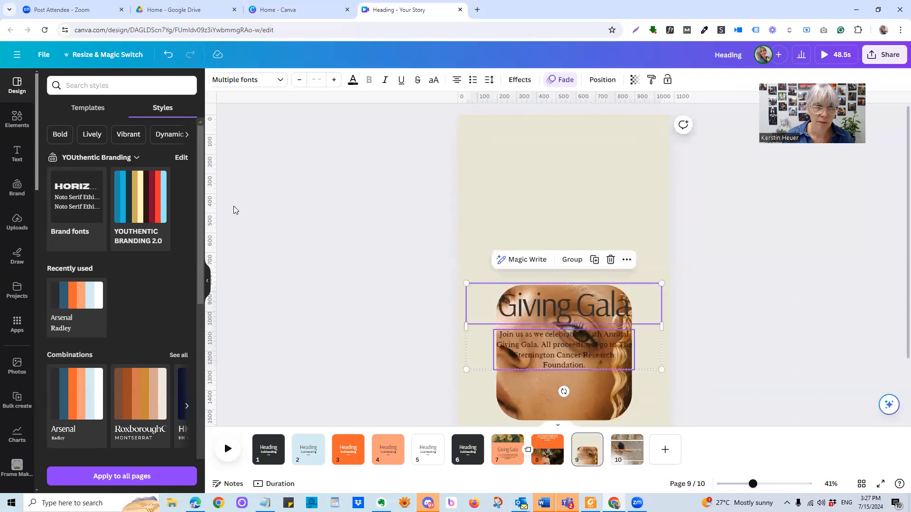
{"action": "left_click_drag", "start_coordinate": [548, 314], "coordinate": [556, 186]}
{"action": "left_click", "coordinate": [543, 386]}
{"action": "scroll", "coordinate": [478, 392], "scroll_direction": "down", "scroll_amount": 2}
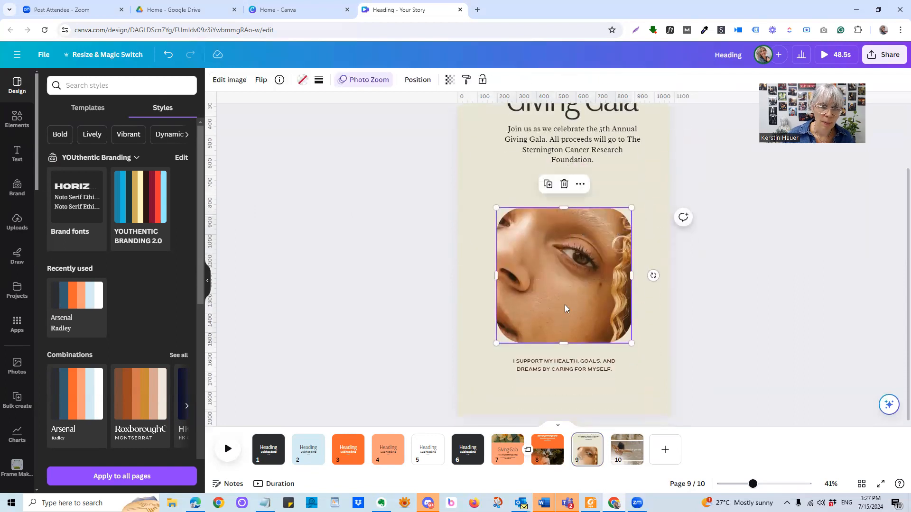
{"action": "left_click_drag", "start_coordinate": [559, 304], "coordinate": [565, 305]}
Step: Delete the small uppercase caption beneath the portrait photo on page 9
{"action": "left_click", "coordinate": [536, 368]}
{"action": "key", "text": "Delete"}
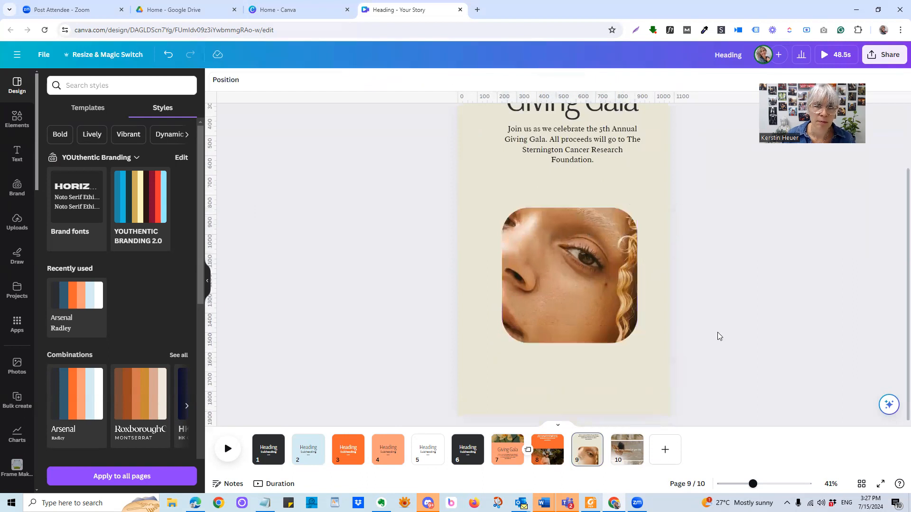
{"action": "scroll", "coordinate": [592, 254], "scroll_direction": "up", "scroll_amount": 2}
{"action": "scroll", "coordinate": [719, 339], "scroll_direction": "down", "scroll_amount": 2}
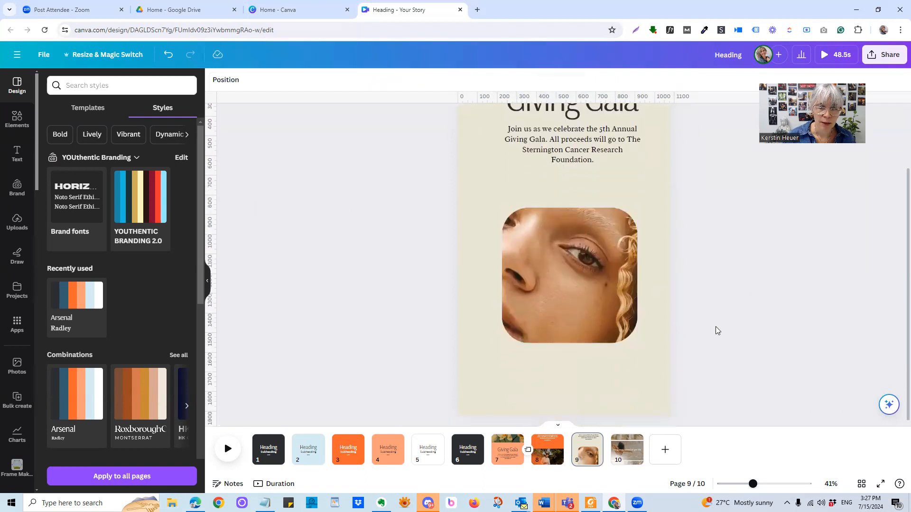
Step: Replace the "enjoy every moment of your life" text on page 10 with the copied title and paragraph, placed over the lowest photo
{"action": "left_click", "coordinate": [627, 455]}
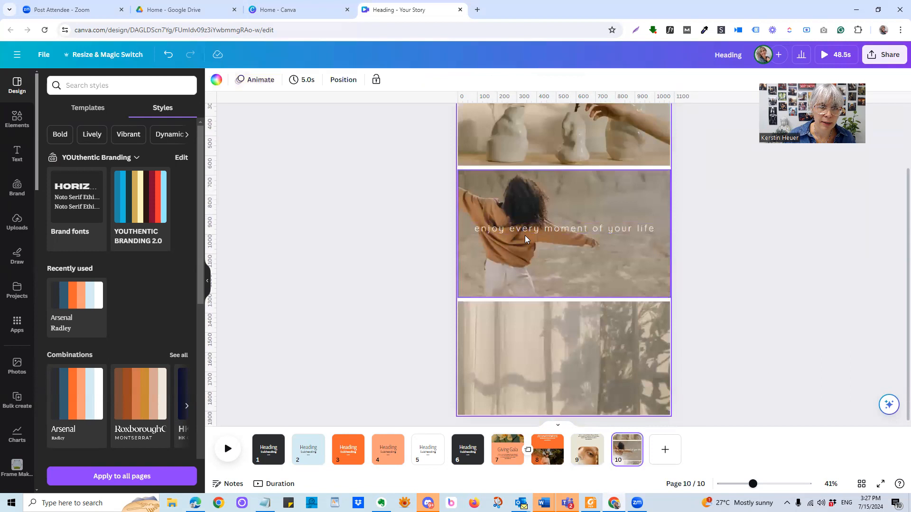
{"action": "left_click", "coordinate": [527, 229]}
{"action": "key", "text": "Delete"}
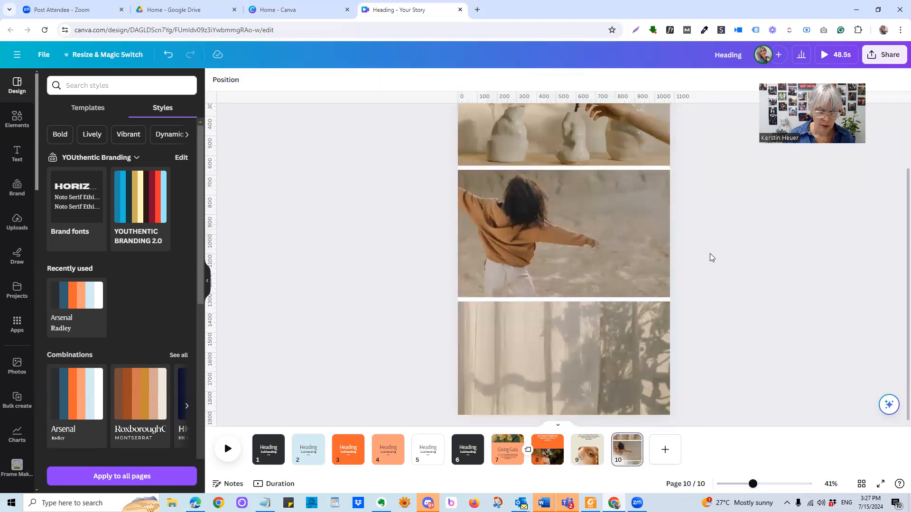
{"action": "key", "text": "ctrl+v"}
{"action": "left_click_drag", "start_coordinate": [564, 218], "coordinate": [564, 343]}
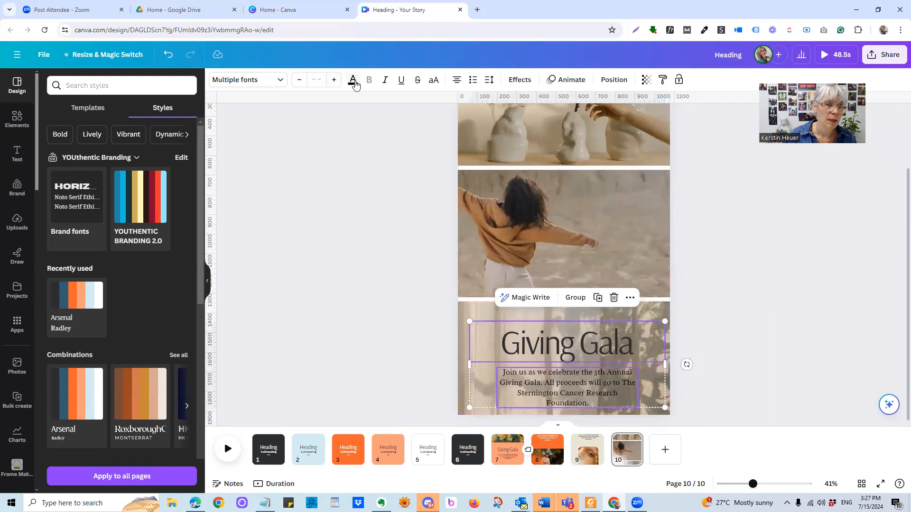
Step: Recolour page 10's title and paragraph with the cream document colour and give them a Lift effect with raised intensity
{"action": "left_click", "coordinate": [353, 80]}
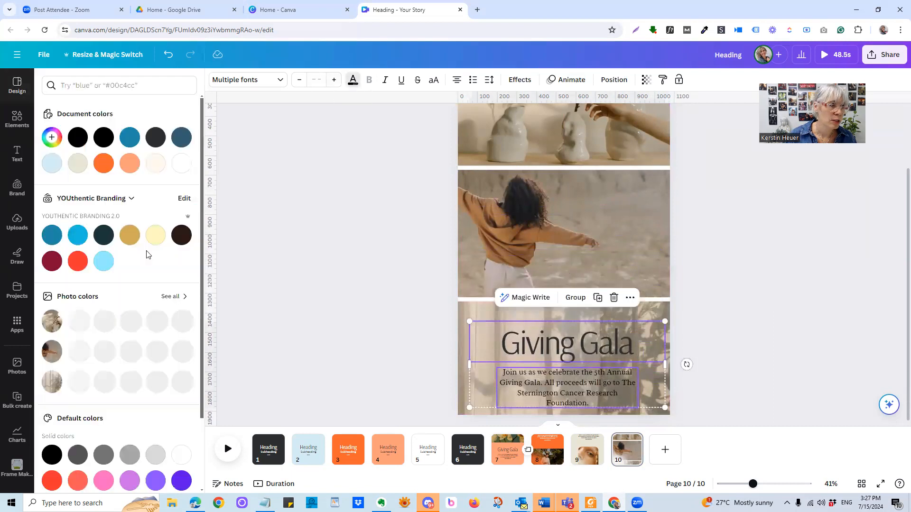
{"action": "left_click", "coordinate": [158, 166]}
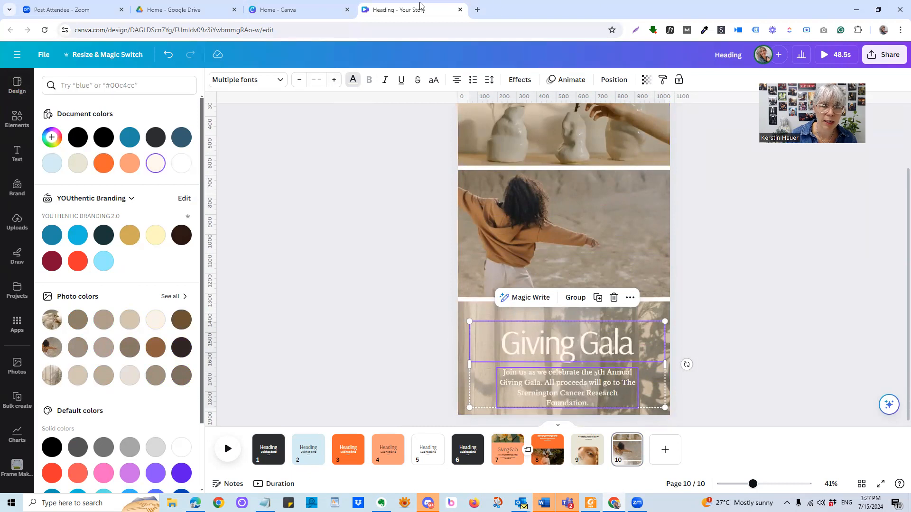
{"action": "left_click", "coordinate": [520, 80]}
{"action": "left_click", "coordinate": [172, 141]}
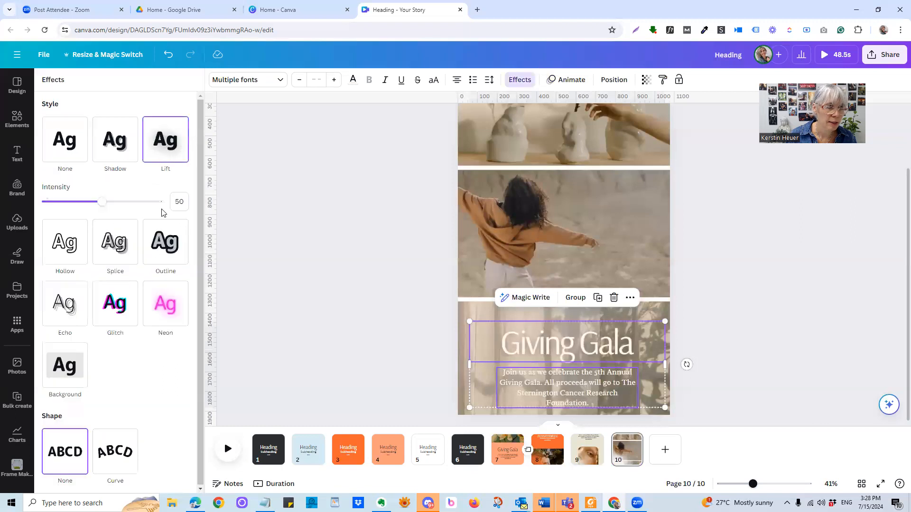
{"action": "left_click_drag", "start_coordinate": [107, 205], "coordinate": [173, 209]}
{"action": "left_click", "coordinate": [756, 319]}
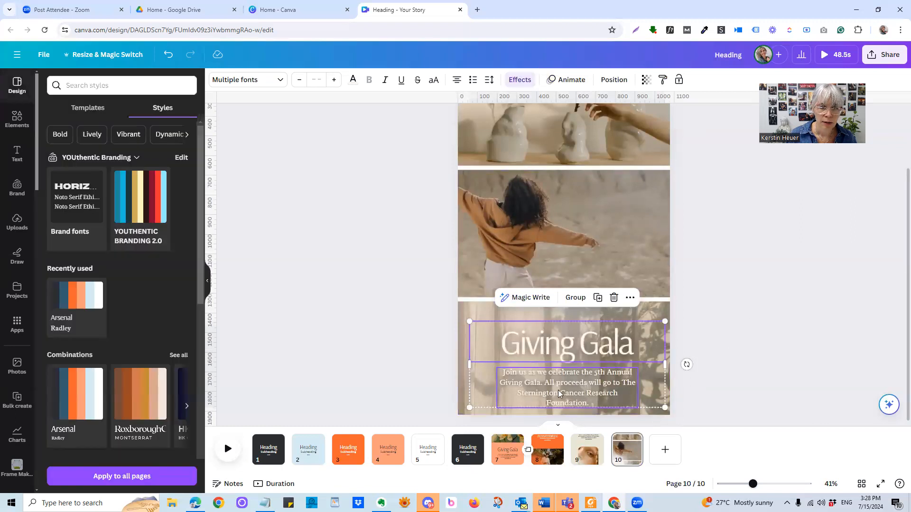
Step: Move page 10's title and paragraph together slightly left so they are centred on the page
{"action": "left_click", "coordinate": [592, 327]}
{"action": "left_click", "coordinate": [550, 404], "text": "shift"}
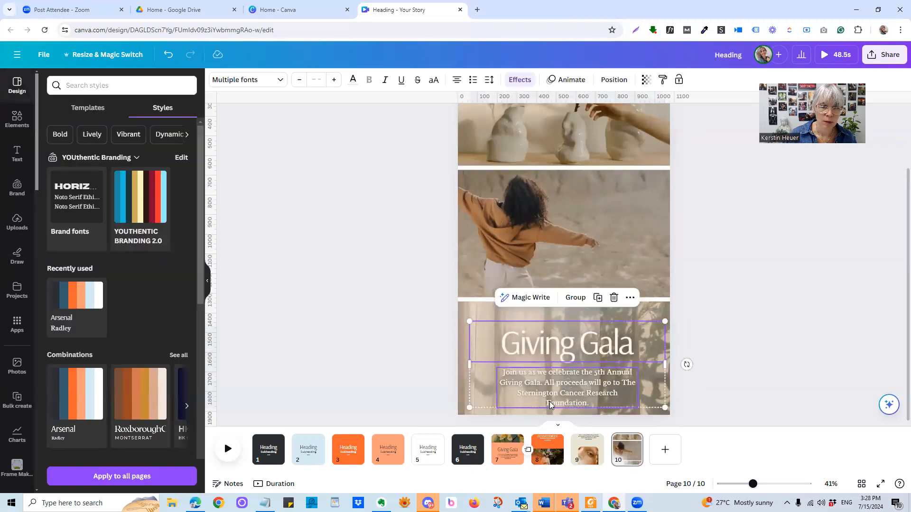
{"action": "left_click_drag", "start_coordinate": [550, 400], "coordinate": [546, 399]}
{"action": "left_click", "coordinate": [752, 389]}
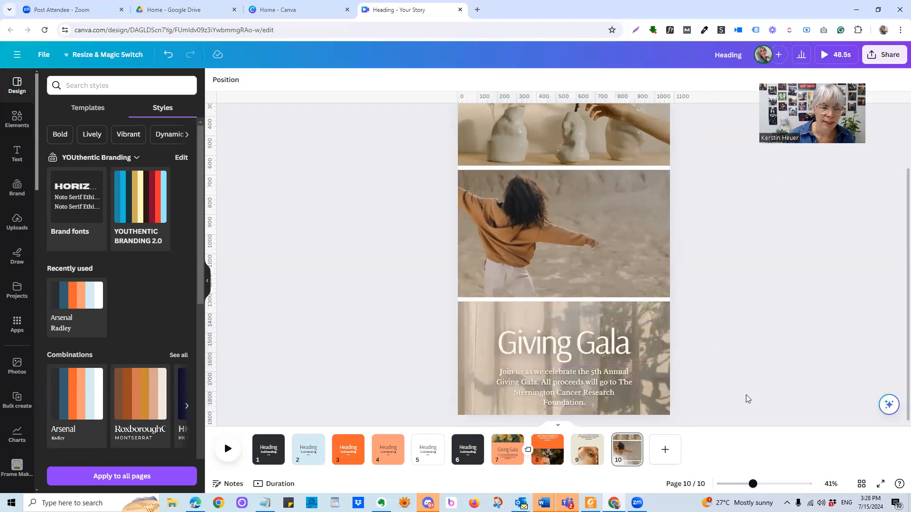
Step: Review all pages in the grid overview, then open page 6 and copy its five differently coloured squares
{"action": "left_click", "coordinate": [861, 484]}
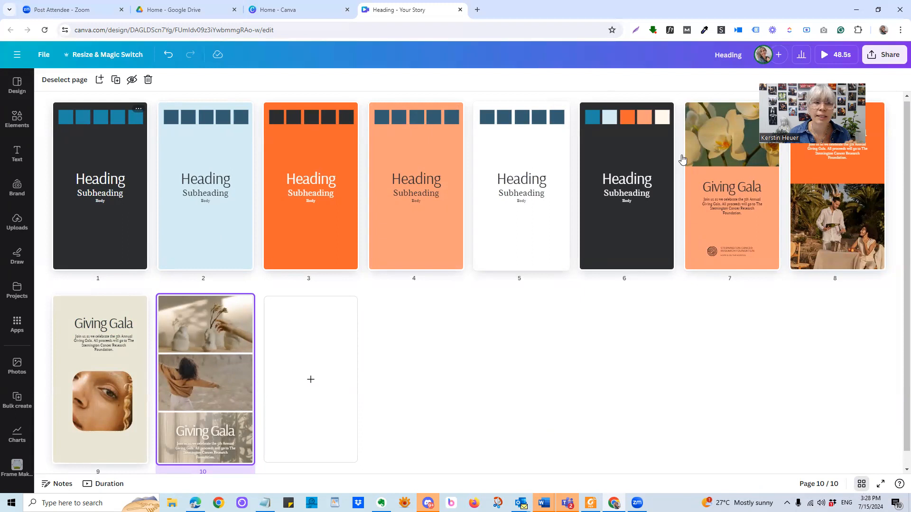
{"action": "left_click", "coordinate": [617, 247]}
{"action": "double_click", "coordinate": [617, 244]}
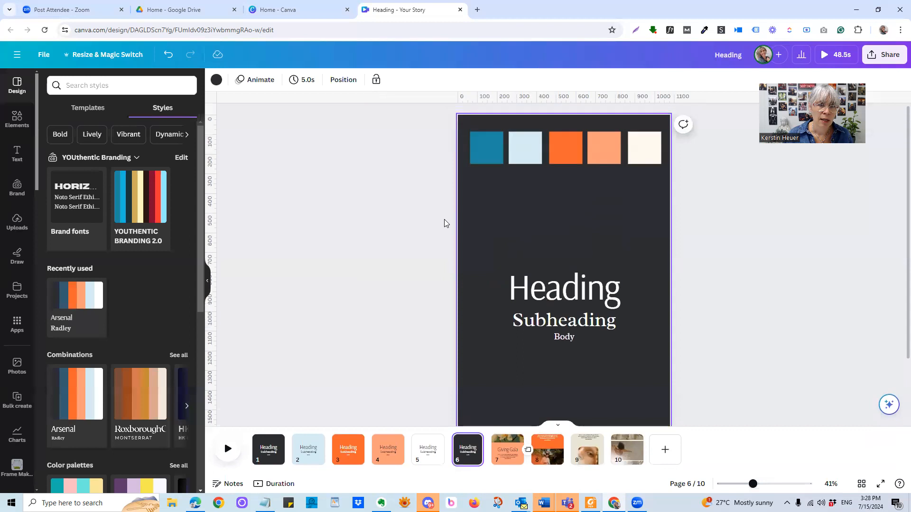
{"action": "left_click", "coordinate": [488, 157]}
{"action": "left_click", "coordinate": [528, 155], "text": "shift"}
{"action": "left_click", "coordinate": [565, 154], "text": "shift"}
{"action": "left_click", "coordinate": [598, 154], "text": "shift"}
{"action": "left_click", "coordinate": [653, 155], "text": "shift"}
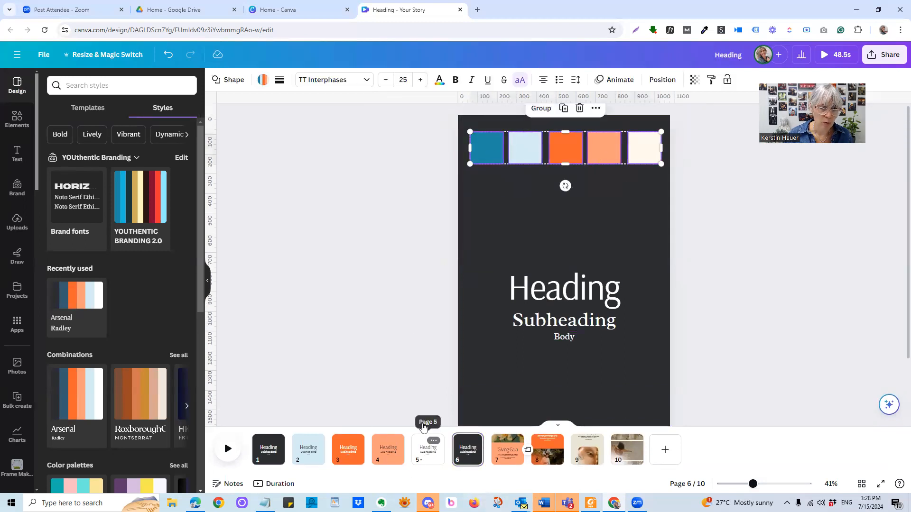
Step: Replace the five dark blue squares on page 5 with the copied multicoloured squares
{"action": "left_click", "coordinate": [428, 448]}
{"action": "left_click_drag", "start_coordinate": [396, 150], "coordinate": [651, 156]}
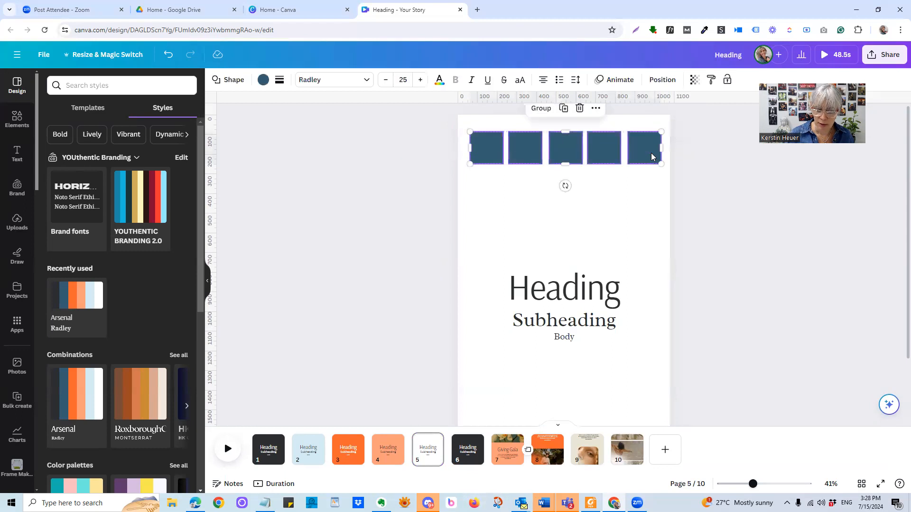
{"action": "key", "text": "Delete"}
{"action": "key", "text": "ctrl+v"}
Step: Replace the five dark blue squares on the light orange page 4 with the copied multicoloured squares
{"action": "left_click", "coordinate": [378, 459]}
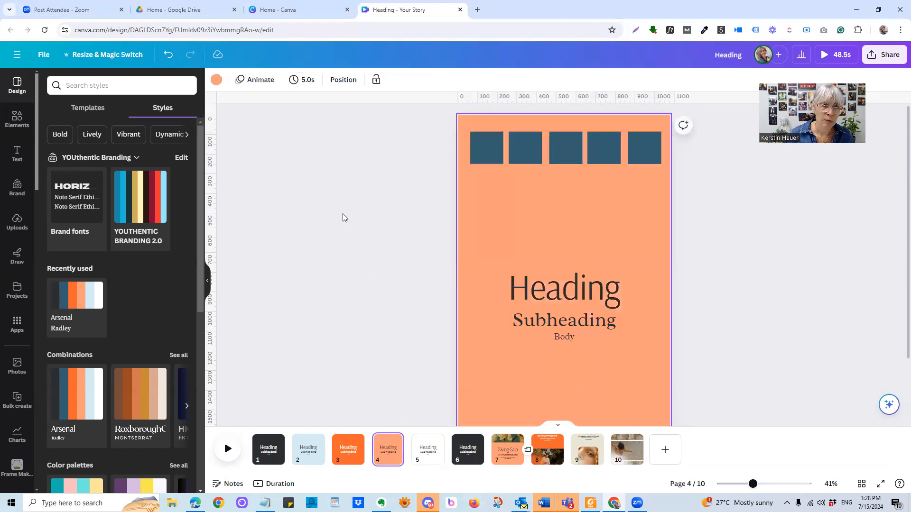
{"action": "left_click_drag", "start_coordinate": [639, 148], "coordinate": [643, 146]}
{"action": "key", "text": "Delete"}
{"action": "key", "text": "ctrl+v"}
Step: Replace the five dark grey squares on the orange page 3 with the copied multicoloured squares
{"action": "left_click", "coordinate": [347, 448]}
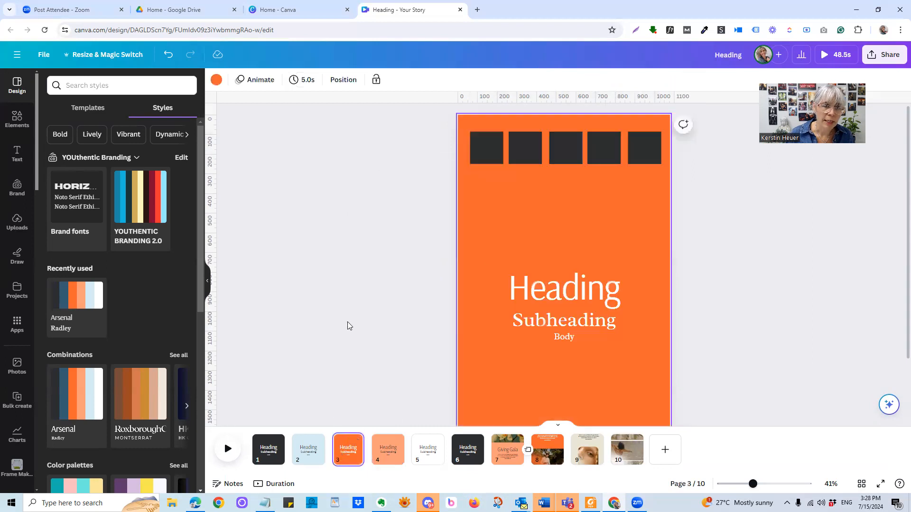
{"action": "left_click", "coordinate": [545, 149]}
{"action": "key", "text": "Delete"}
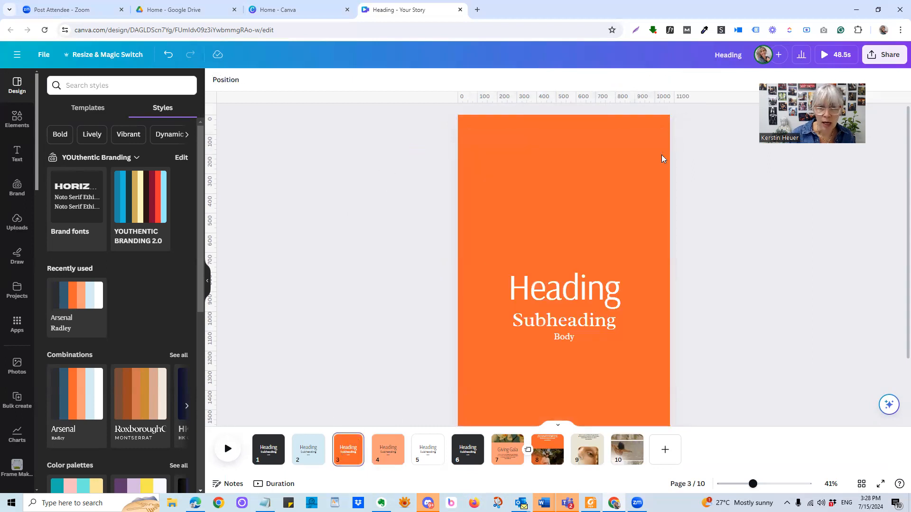
{"action": "key", "text": "ctrl+v"}
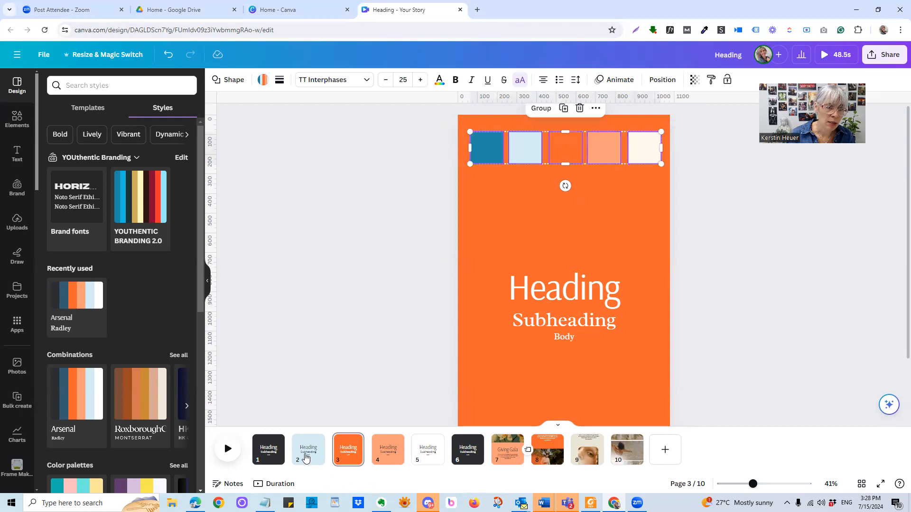
Step: Cut the five multicoloured squares on page 3 and paste them back in the same place
{"action": "left_click", "coordinate": [349, 289]}
{"action": "left_click_drag", "start_coordinate": [397, 165], "coordinate": [678, 148]}
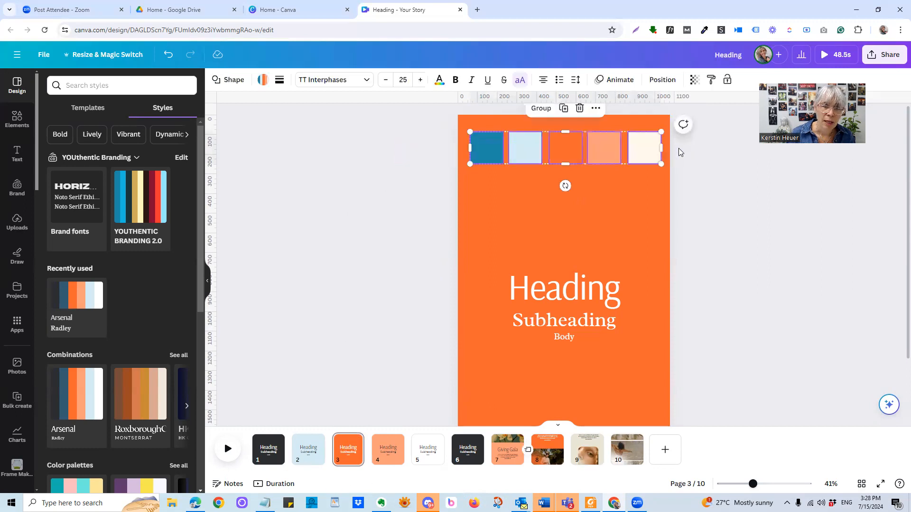
{"action": "key", "text": "ctrl+x"}
{"action": "key", "text": "ctrl+v"}
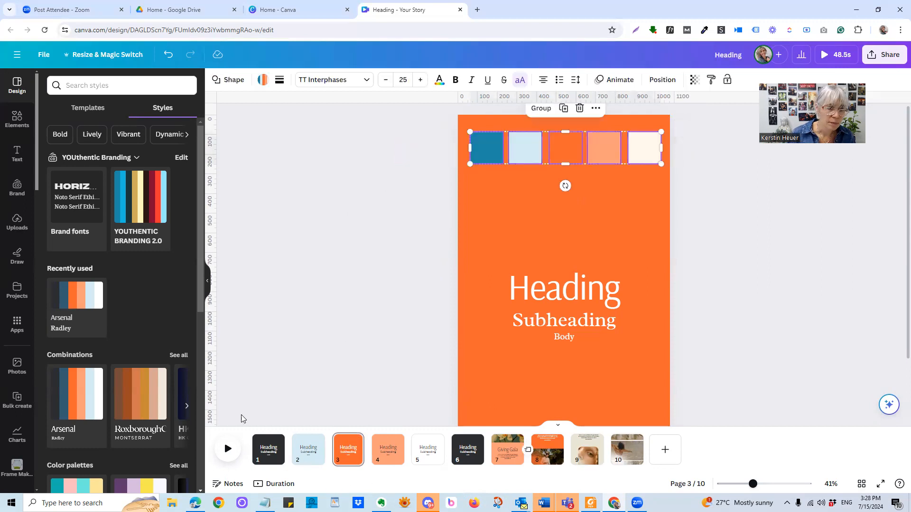
Step: Replace the five dark blue squares on the light blue page 2 with the copied multicoloured squares
{"action": "left_click", "coordinate": [297, 453]}
{"action": "left_click_drag", "start_coordinate": [416, 148], "coordinate": [655, 151]}
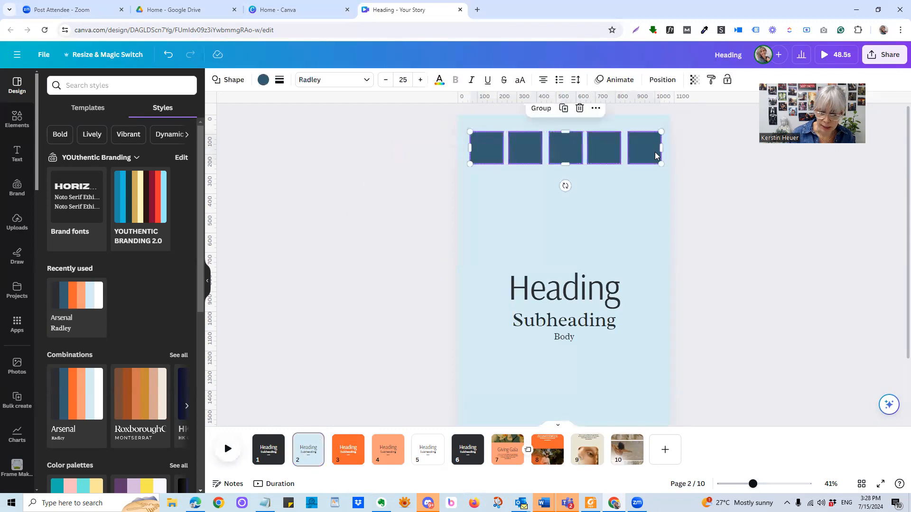
{"action": "key", "text": "Delete"}
{"action": "key", "text": "ctrl+v"}
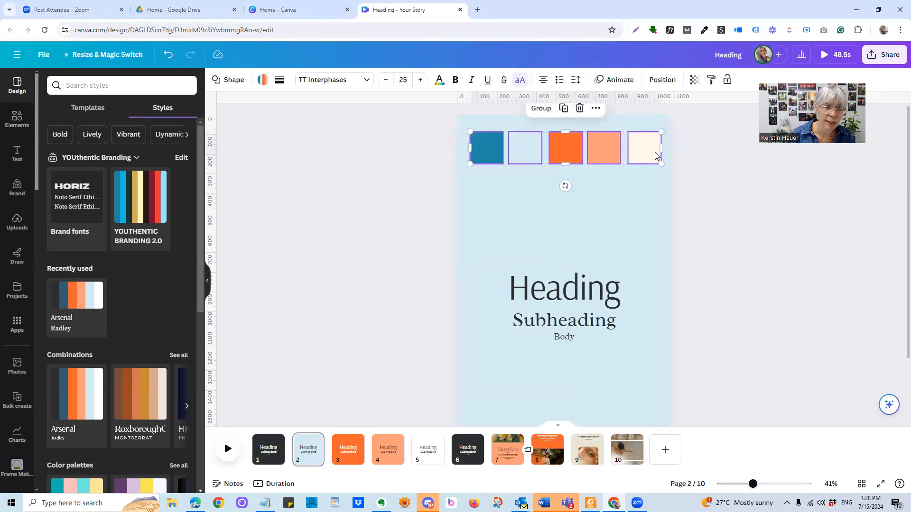
Step: Replace the row of identical blue squares on page 1 with the copied multicoloured squares
{"action": "left_click", "coordinate": [268, 448]}
{"action": "left_click_drag", "start_coordinate": [411, 144], "coordinate": [633, 145]}
{"action": "key", "text": "Delete"}
{"action": "key", "text": "ctrl+v"}
{"action": "left_click", "coordinate": [638, 228]}
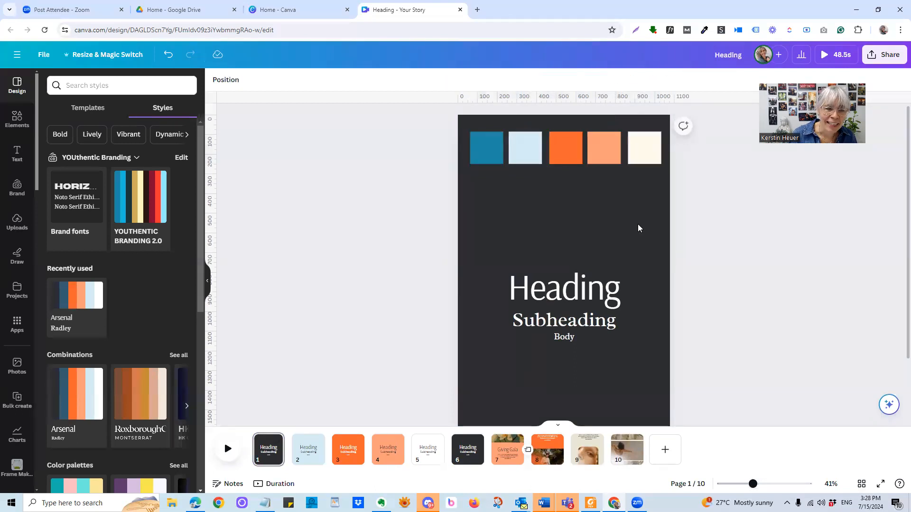